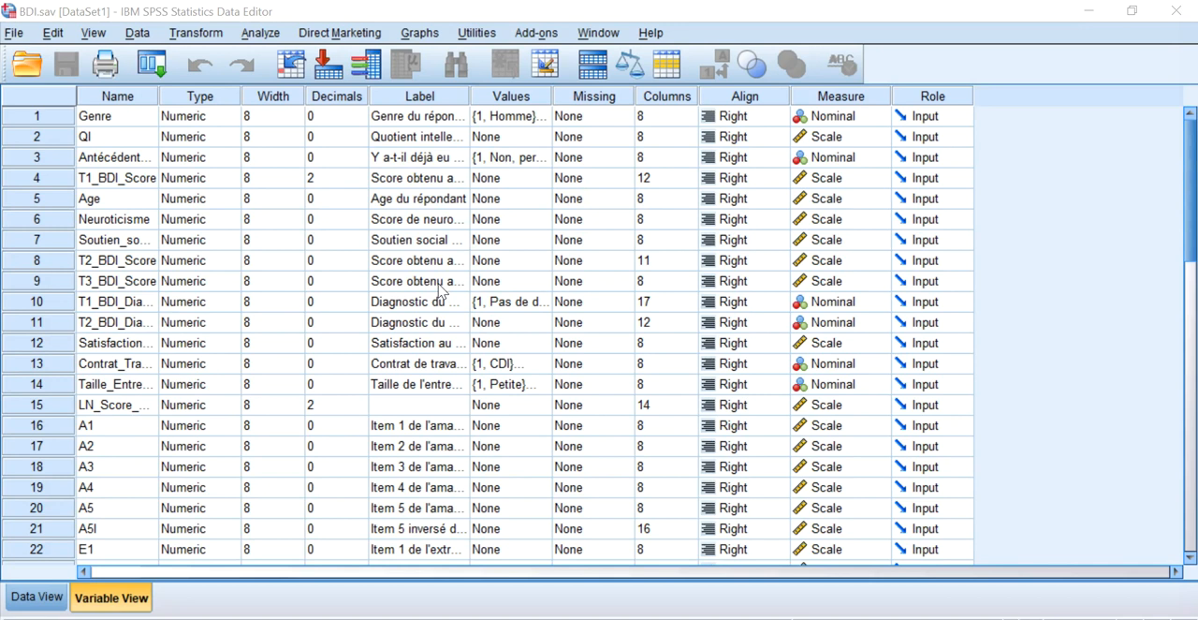
Widen the Label column in the variable list and look through the amabilité and extraversion item labels.
drag(469, 96, 590, 95)
click(477, 200)
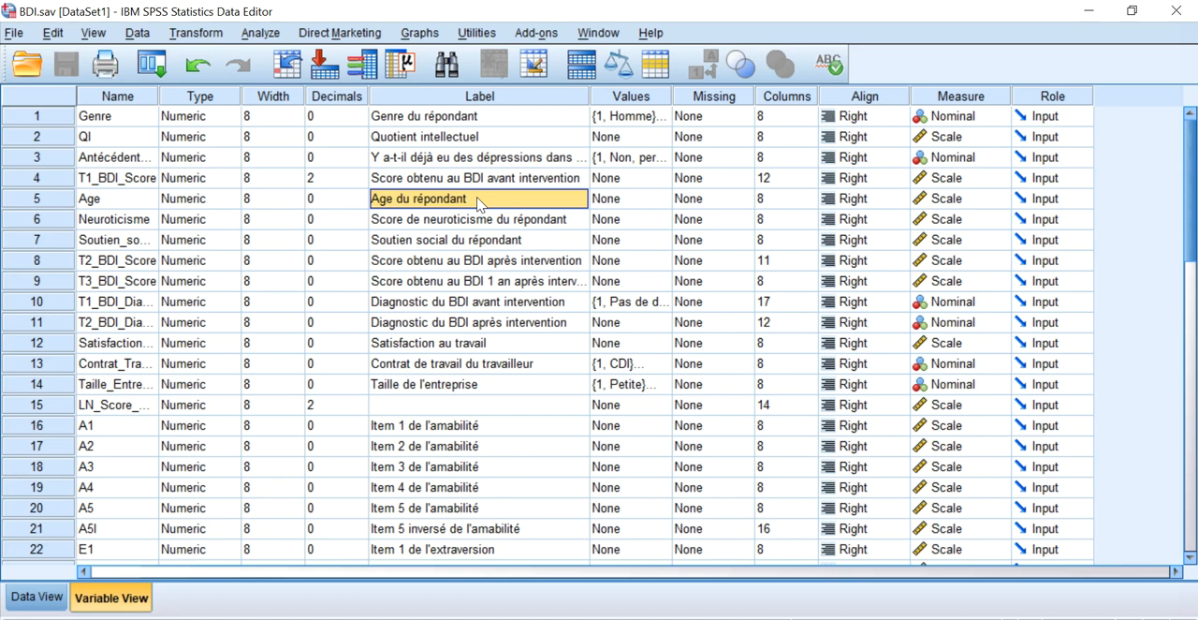
scroll(482, 230, down, 2)
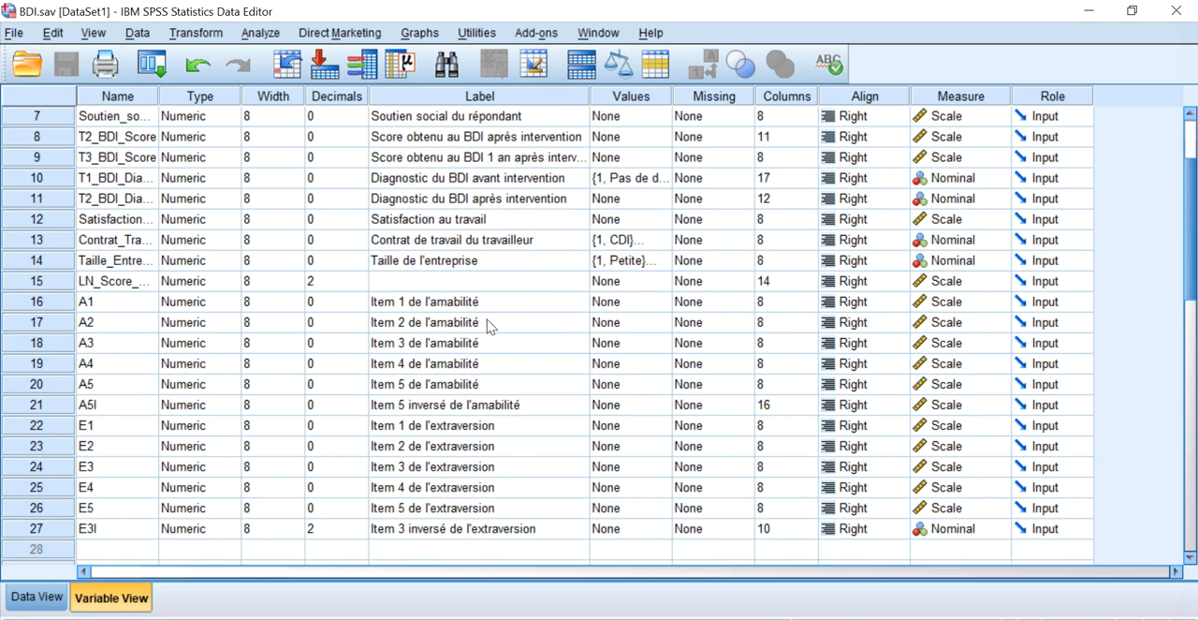
click(485, 307)
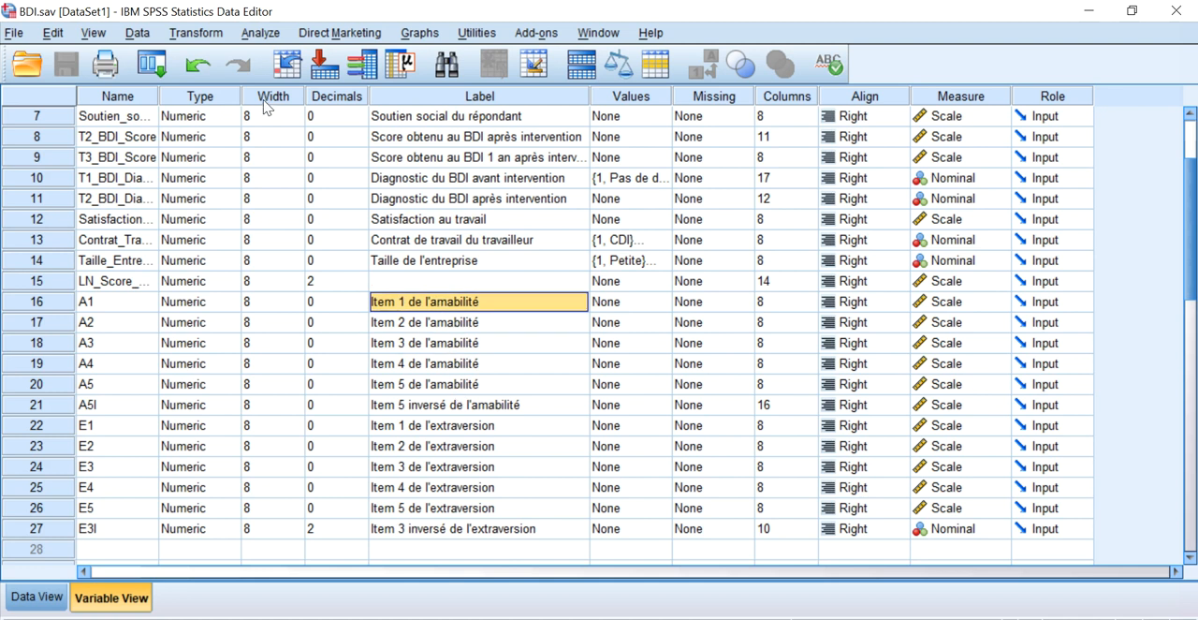
Start a Factor Analysis and add items 1 to 5 of amabilité and items 1 to 5 of extraversion, without the inversed items, as variables.
click(262, 33)
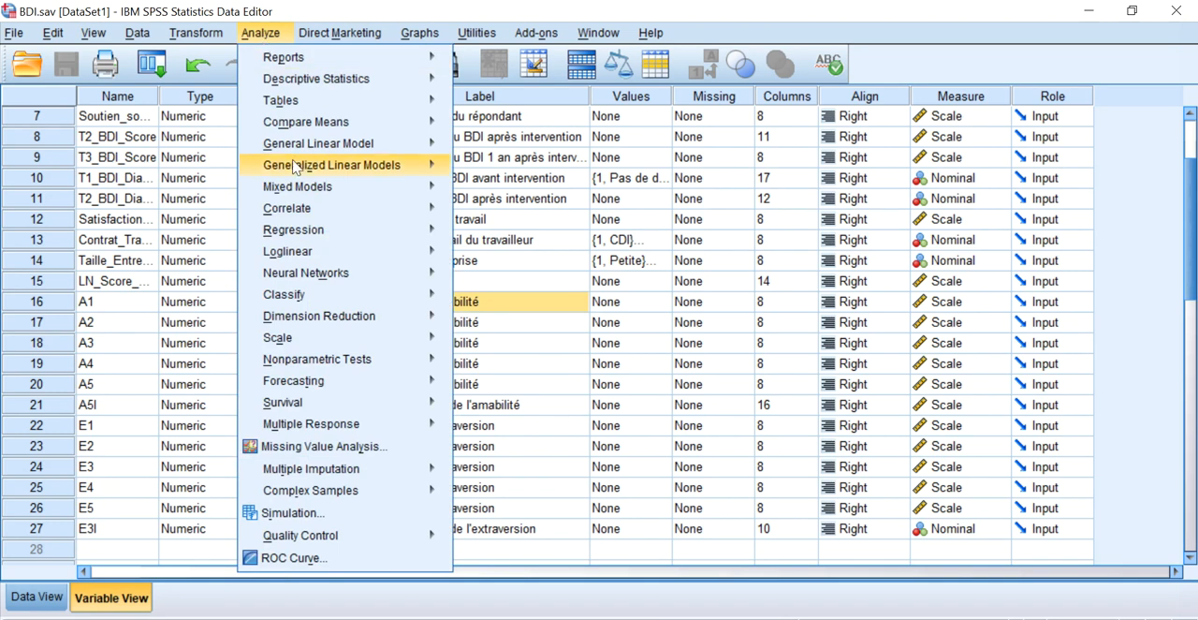
mouse_move(347, 318)
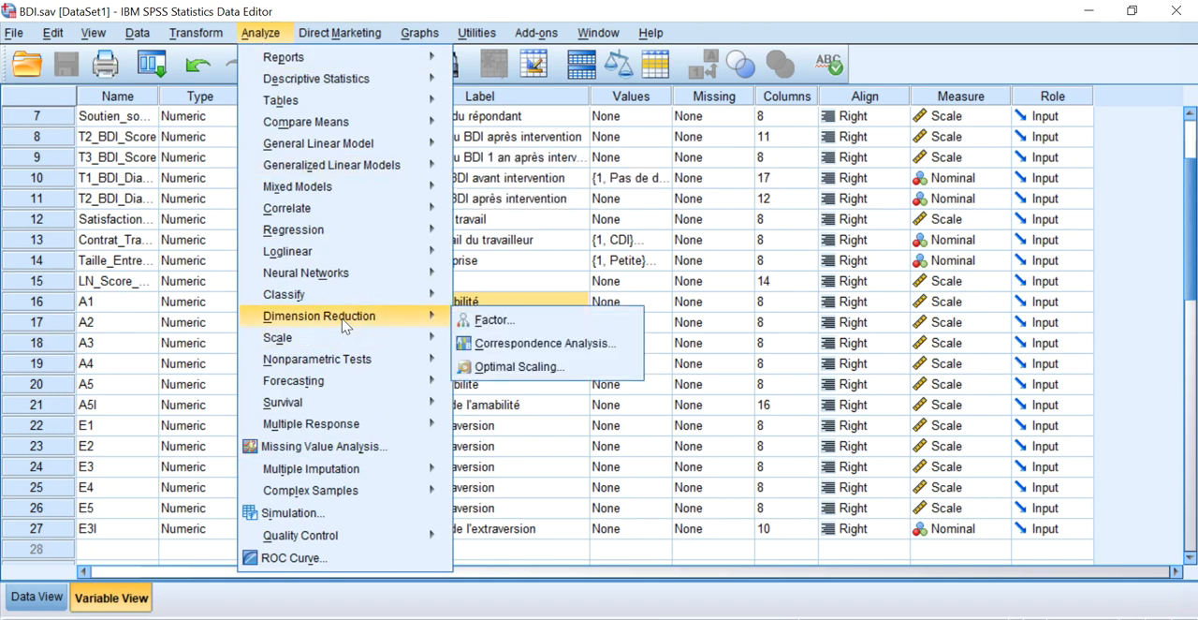
click(496, 319)
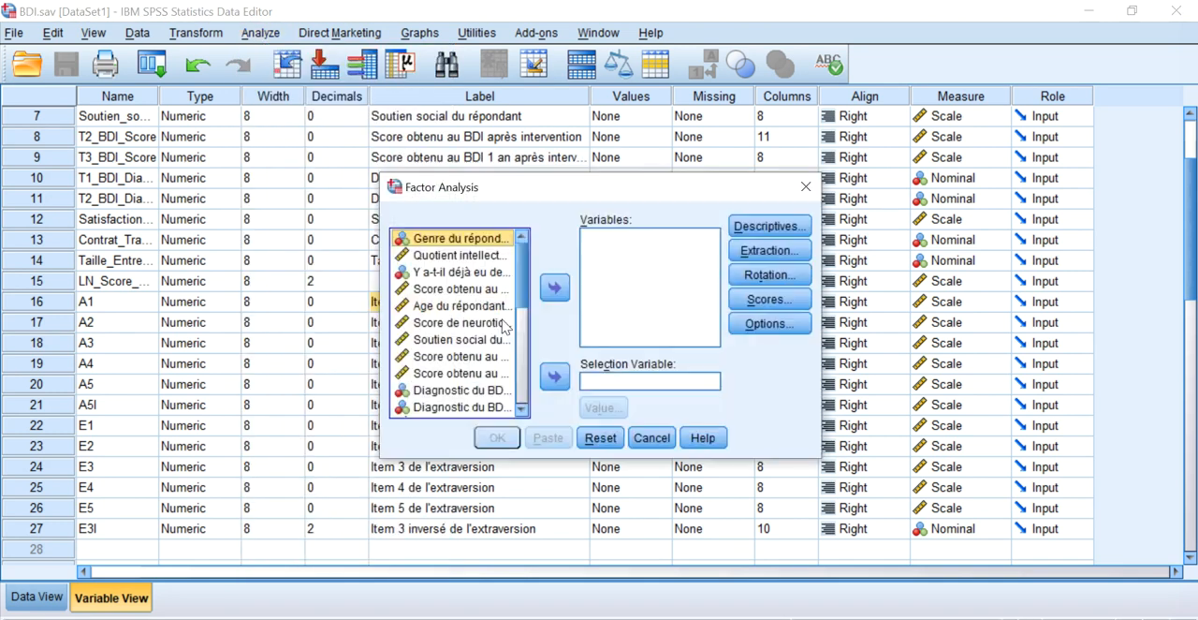
scroll(459, 300, down, 4)
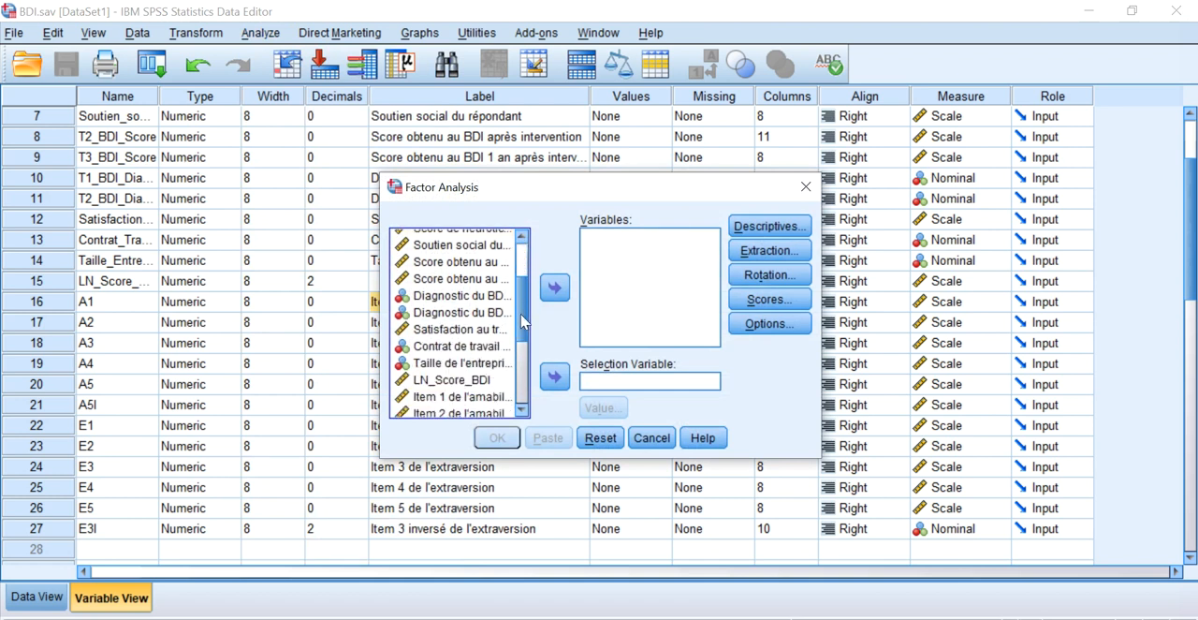
drag(453, 289, 521, 363)
ctrl+click(457, 346)
ctrl+click(454, 325)
ctrl+click(455, 343)
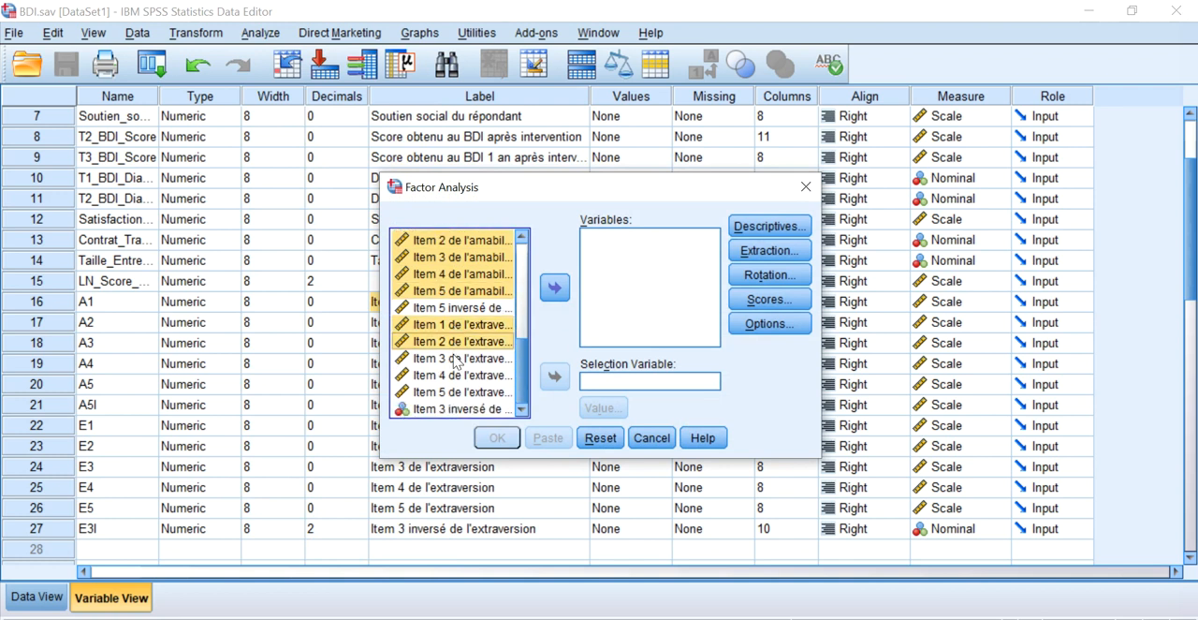
ctrl+click(455, 359)
ctrl+click(455, 374)
ctrl+click(459, 392)
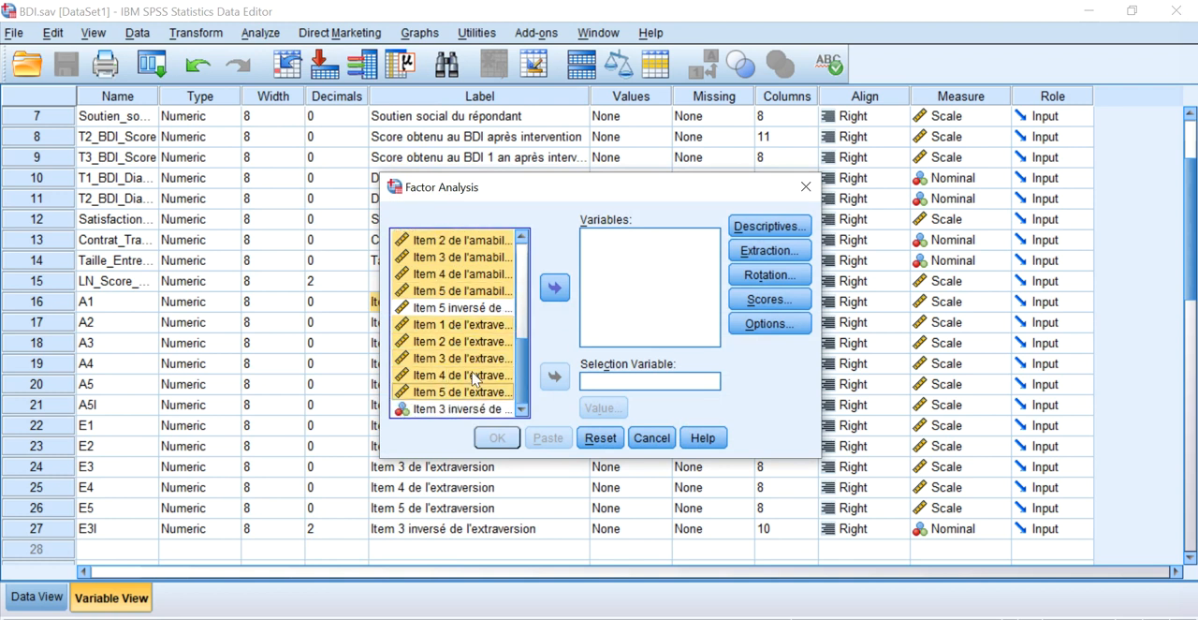
click(554, 288)
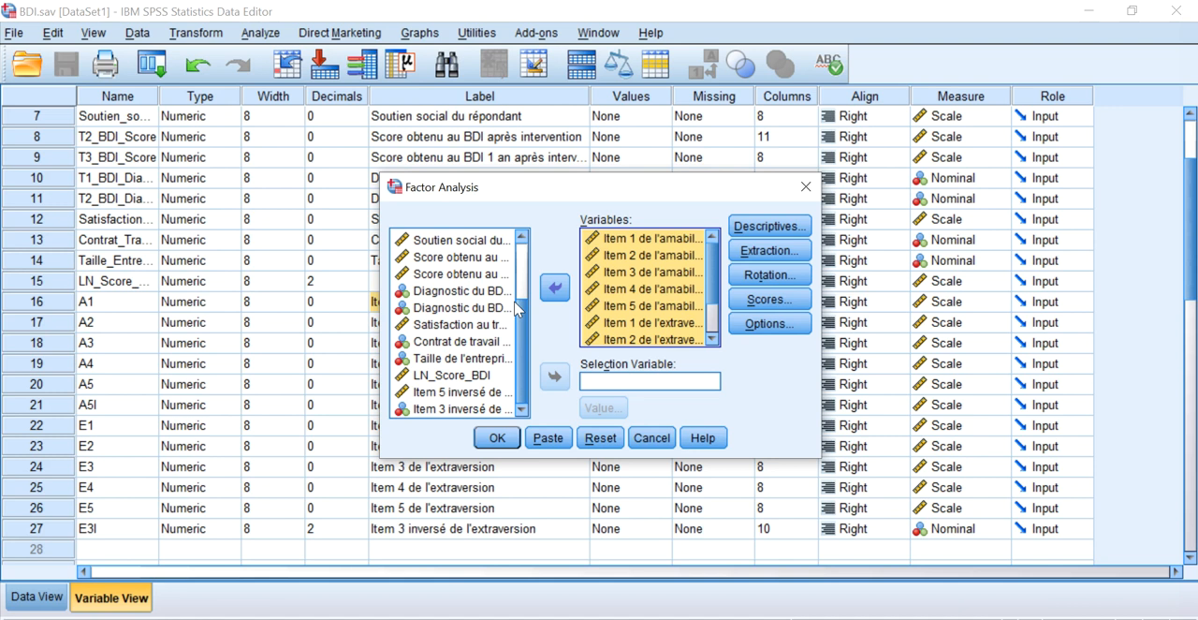
Check the amabilité and extraversion items chosen for the factor analysis and view its descriptives settings.
click(626, 272)
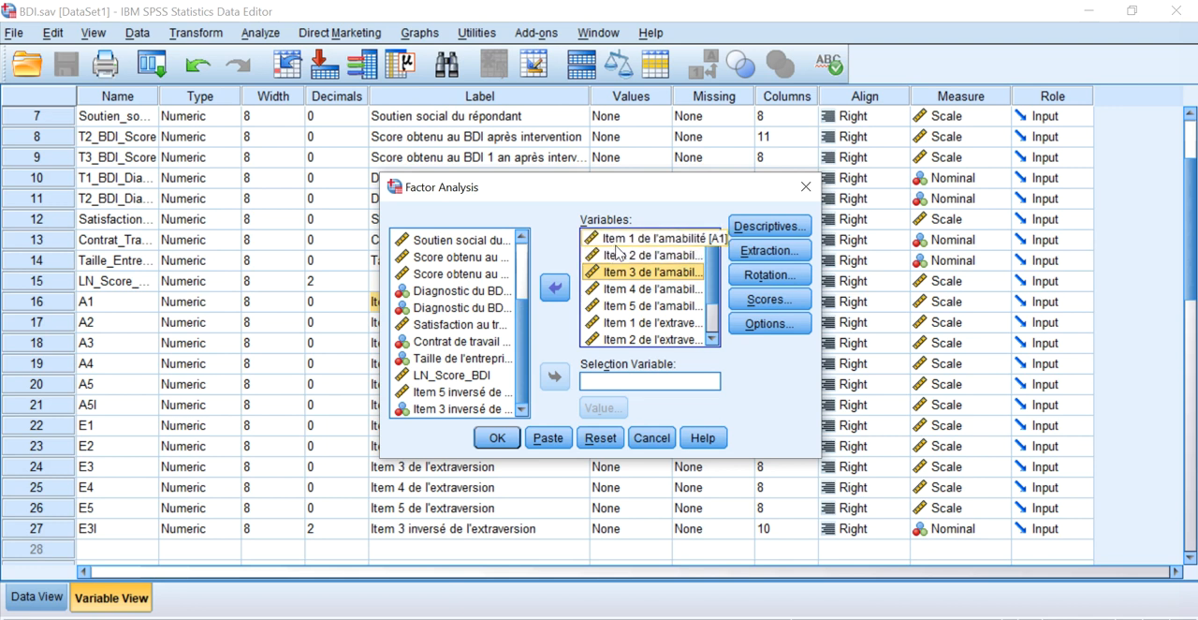
scroll(621, 327, down, 1)
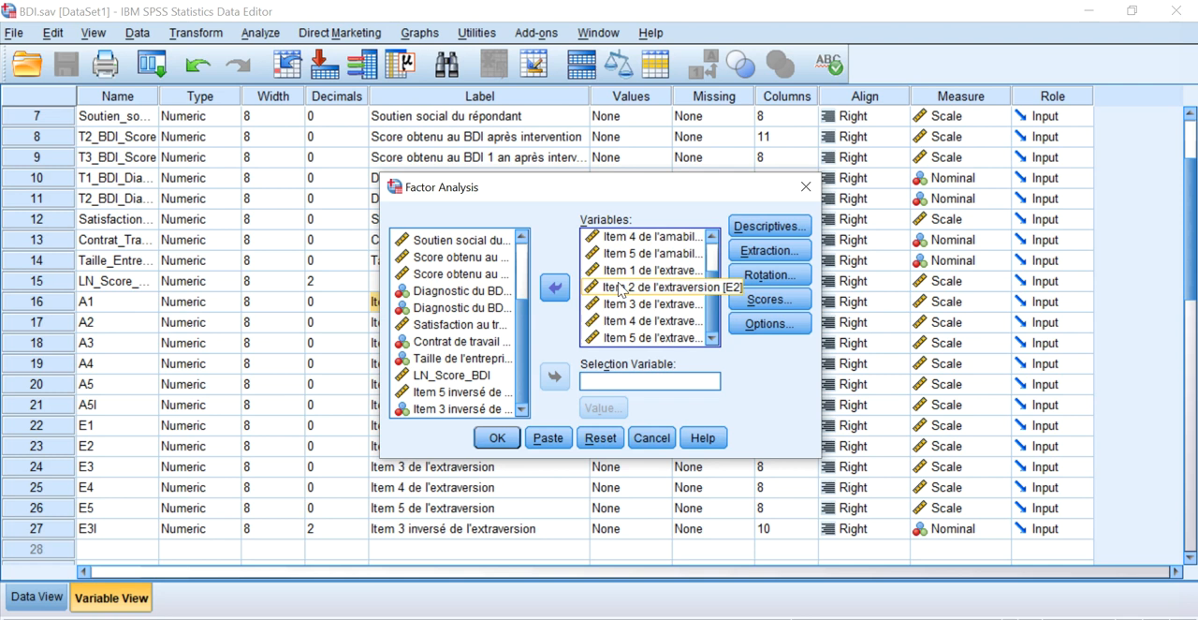
scroll(619, 290, up, 1)
scroll(629, 277, down, 1)
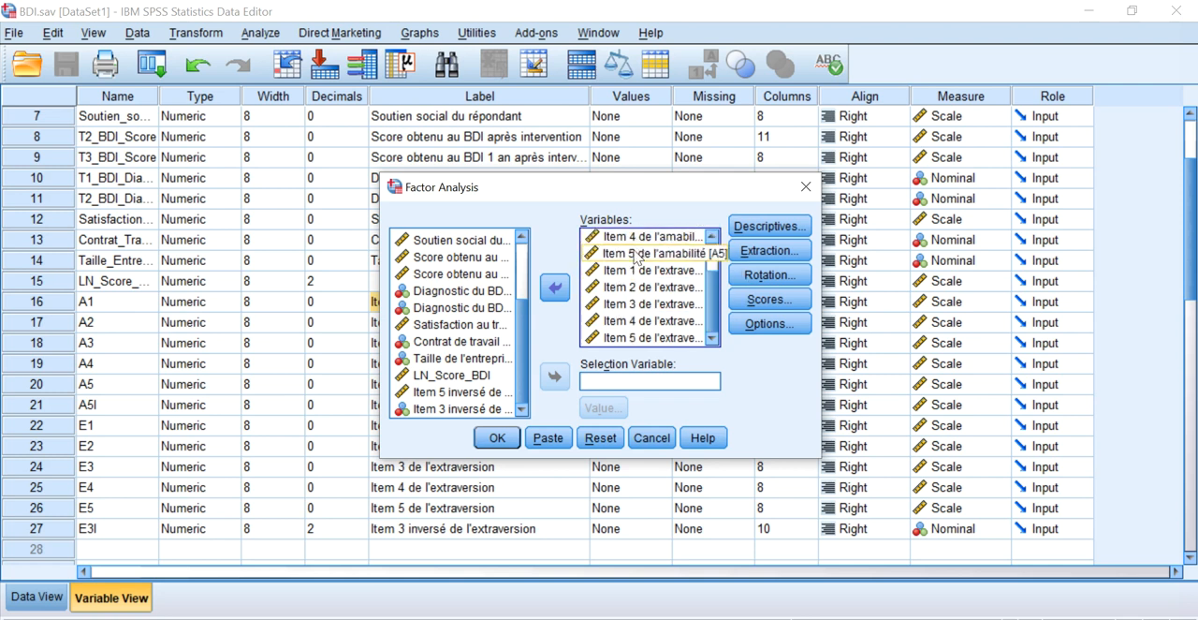
scroll(634, 254, up, 1)
scroll(644, 281, down, 1)
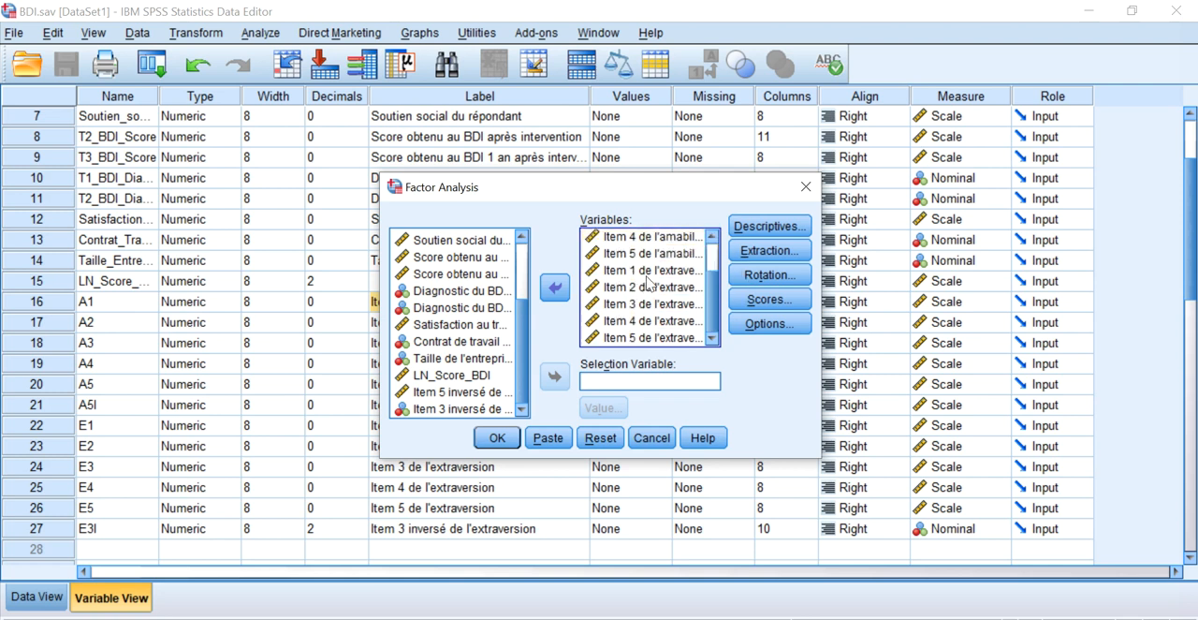
click(646, 275)
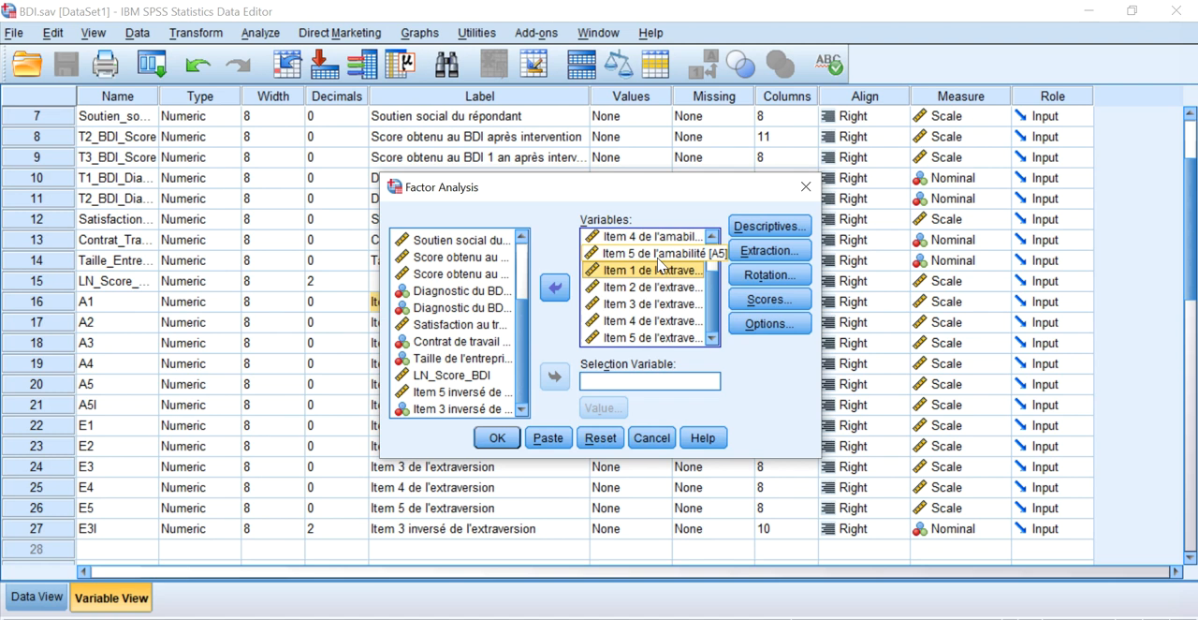
click(744, 233)
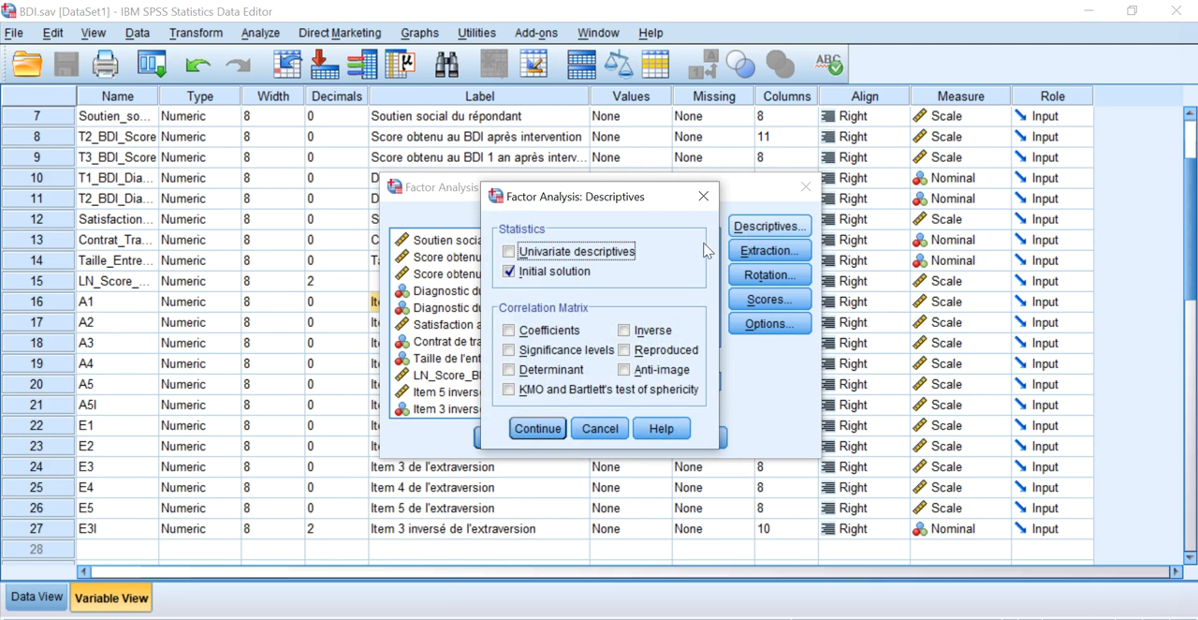
click(703, 197)
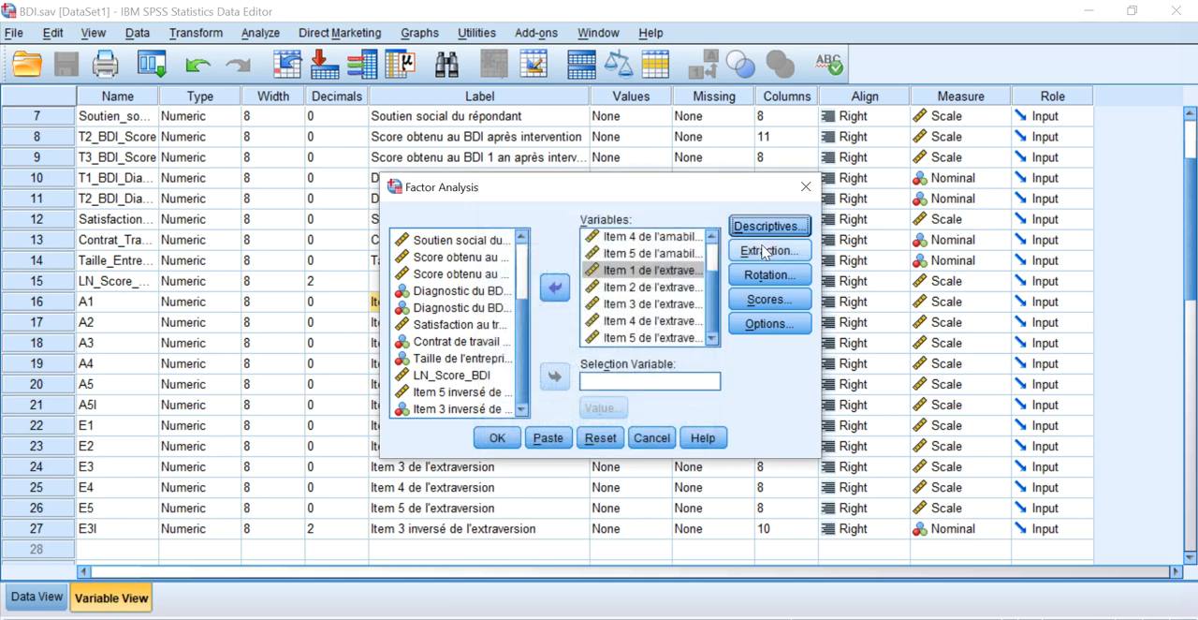
Set the extraction to principal components with a scree plot, keeping factors based on eigenvalues greater than 1.
click(742, 253)
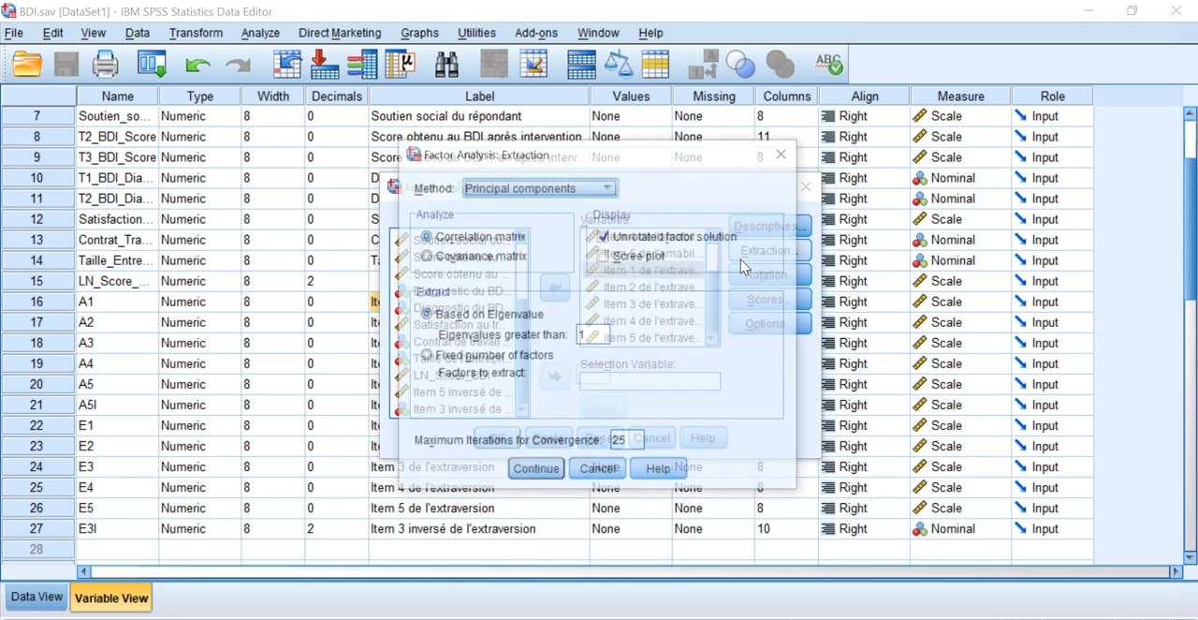
click(586, 191)
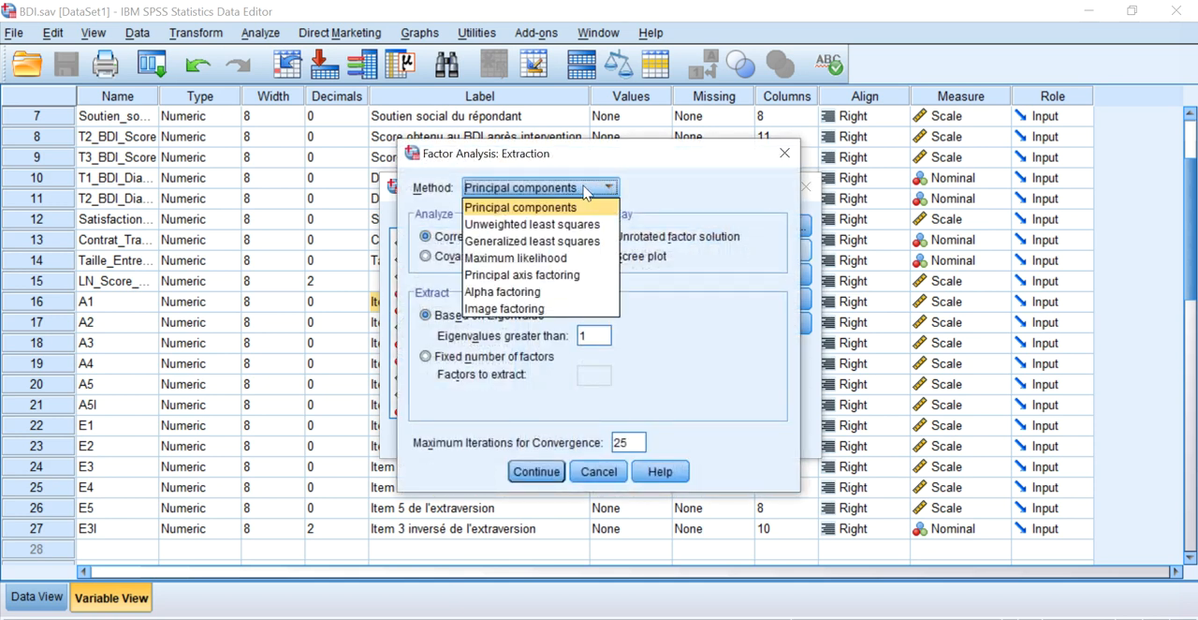
click(540, 210)
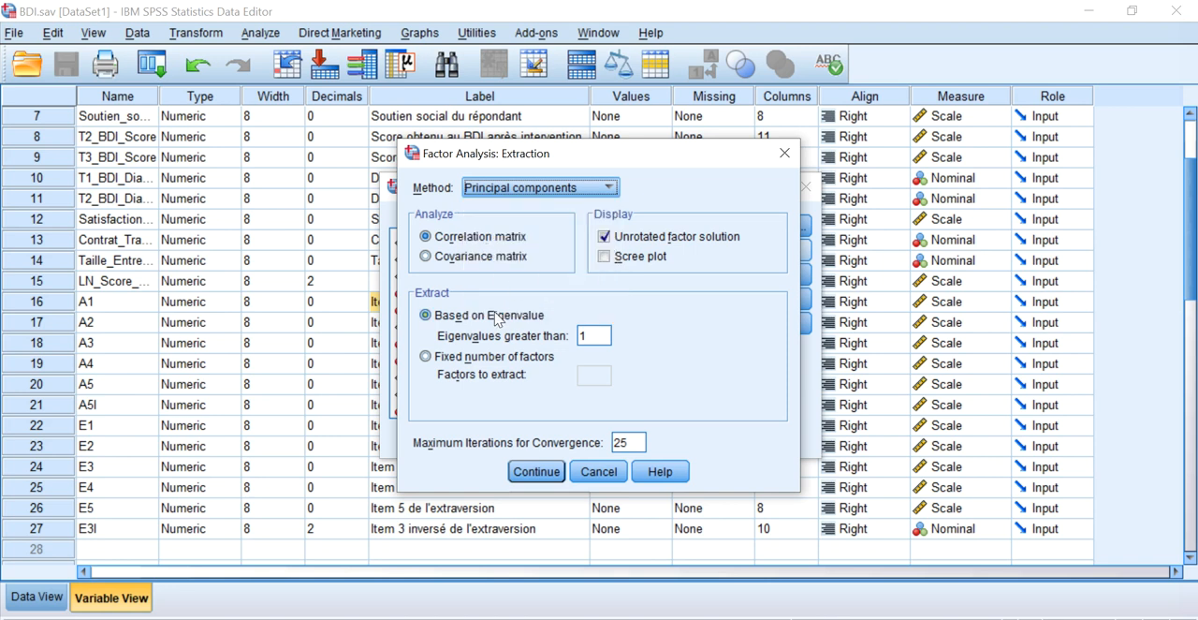
click(605, 258)
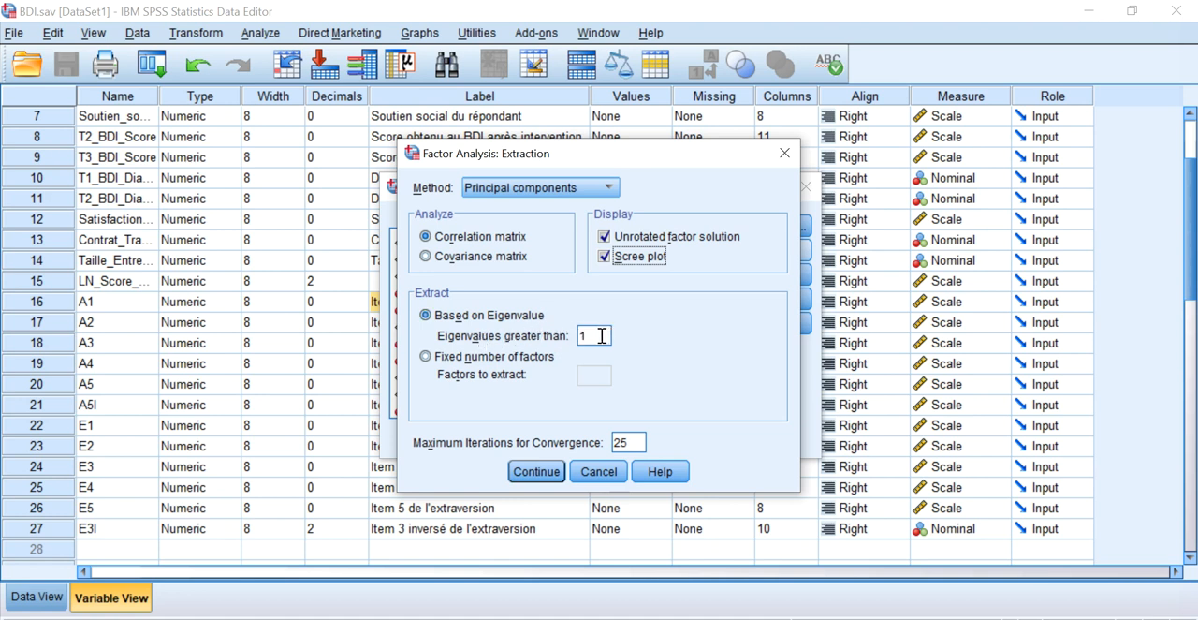
click(475, 363)
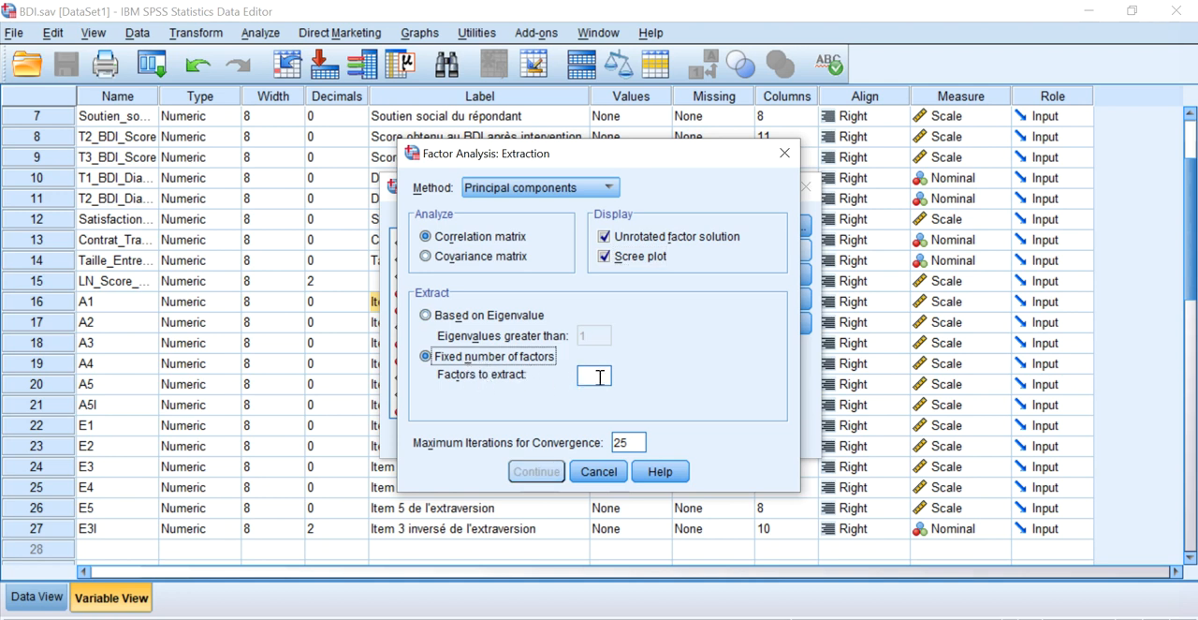
click(513, 317)
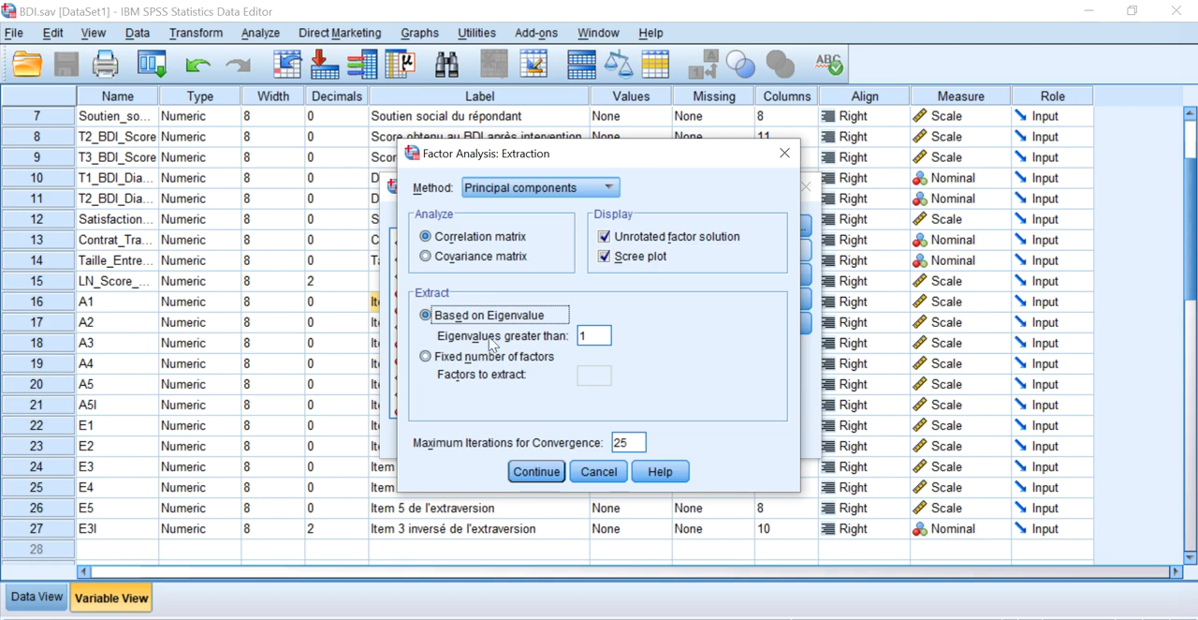
click(539, 472)
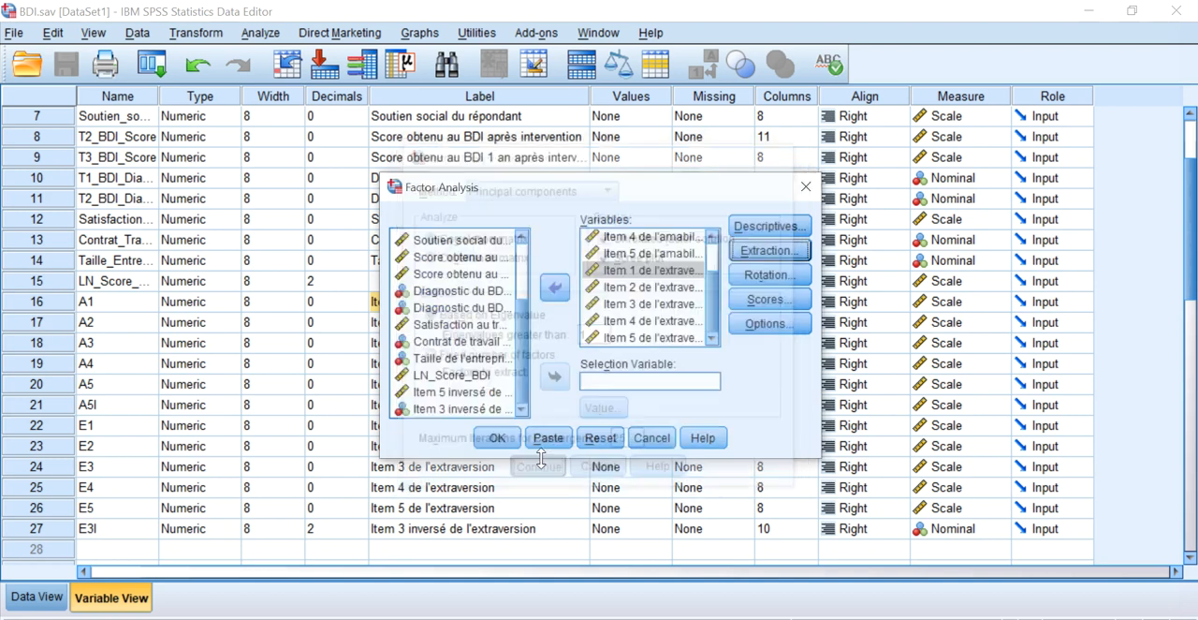
Enable loading plots with no rotation method, and view the factor scores settings without saving scores.
click(749, 274)
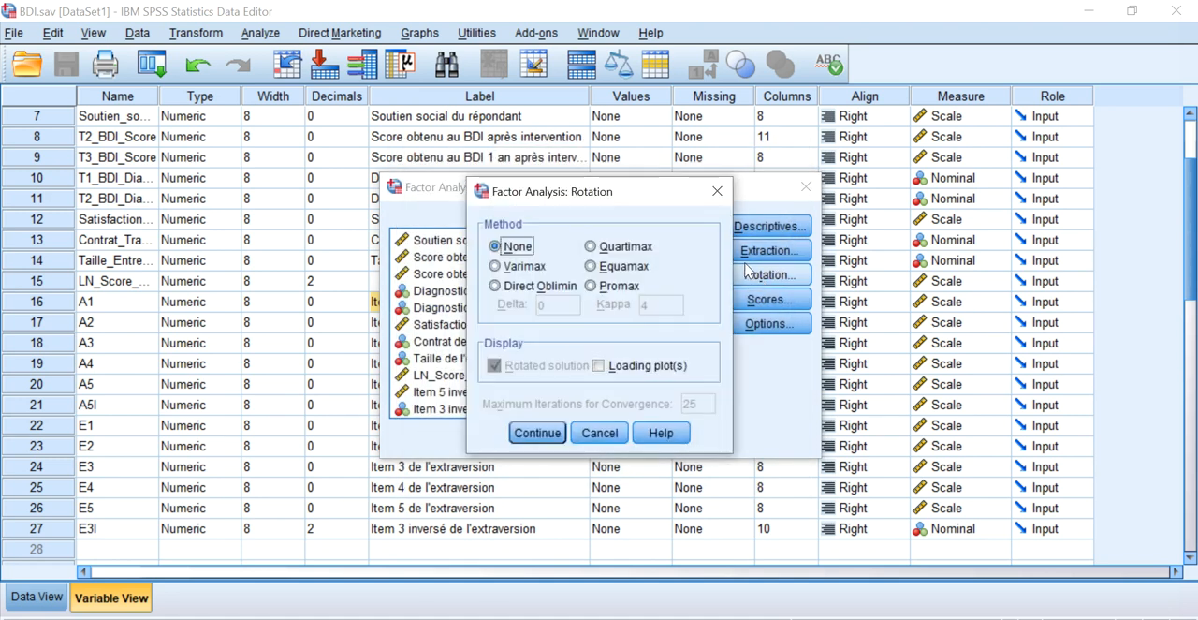
click(642, 371)
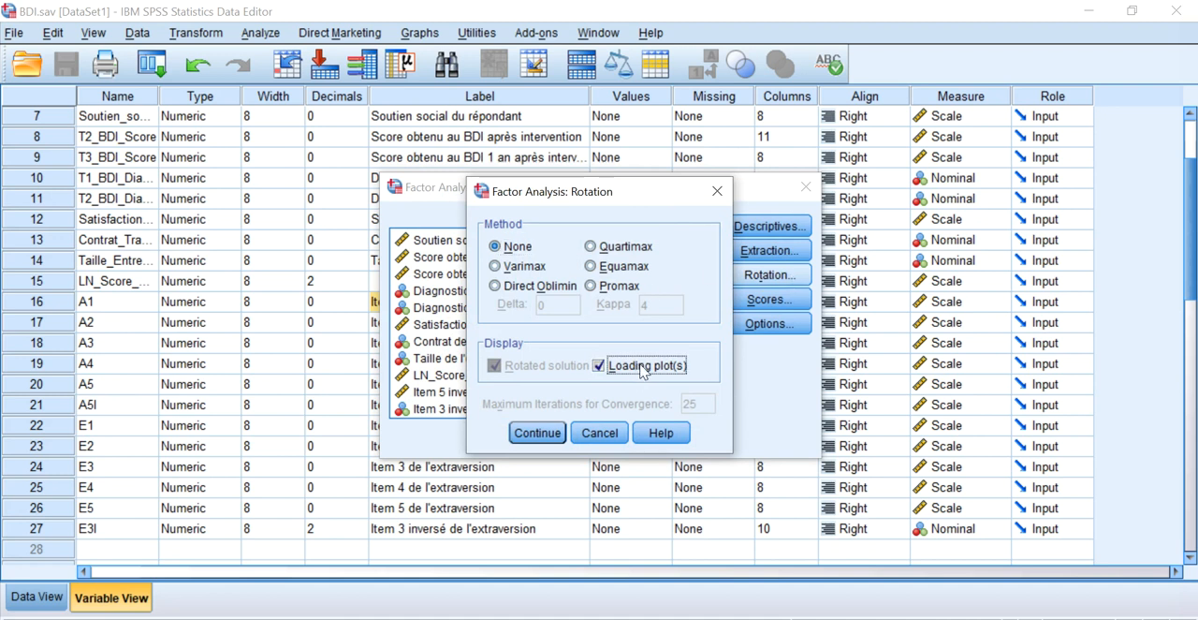
click(554, 437)
click(770, 300)
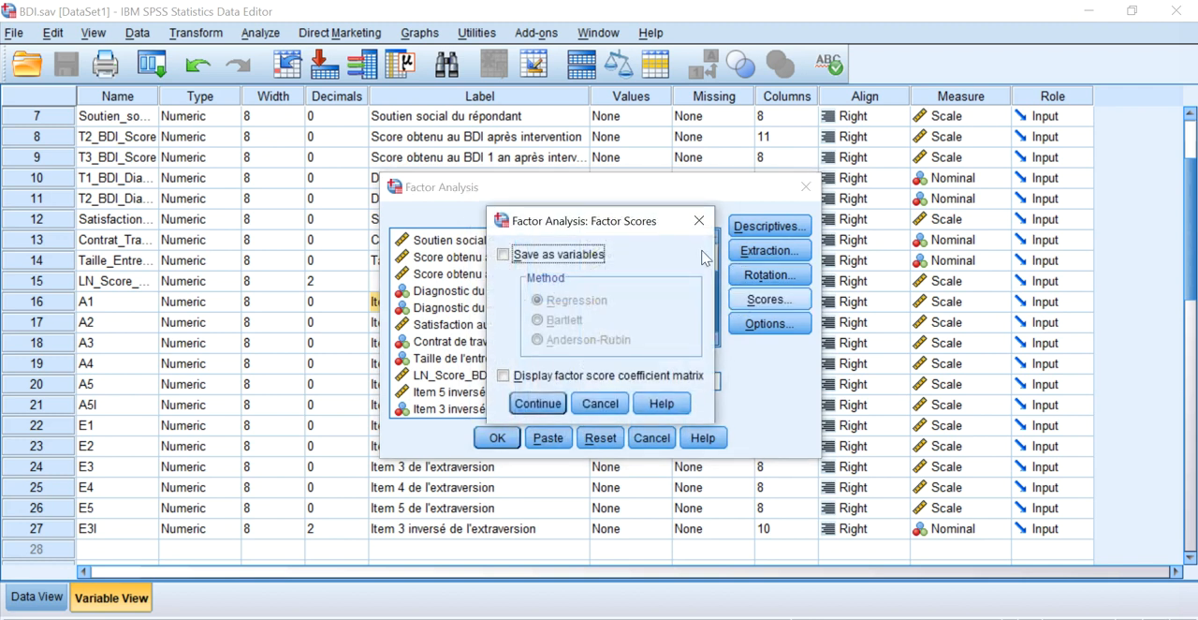
click(699, 221)
Display the coefficients sorted by size and suppress small coefficients with an absolute value below .40.
click(769, 323)
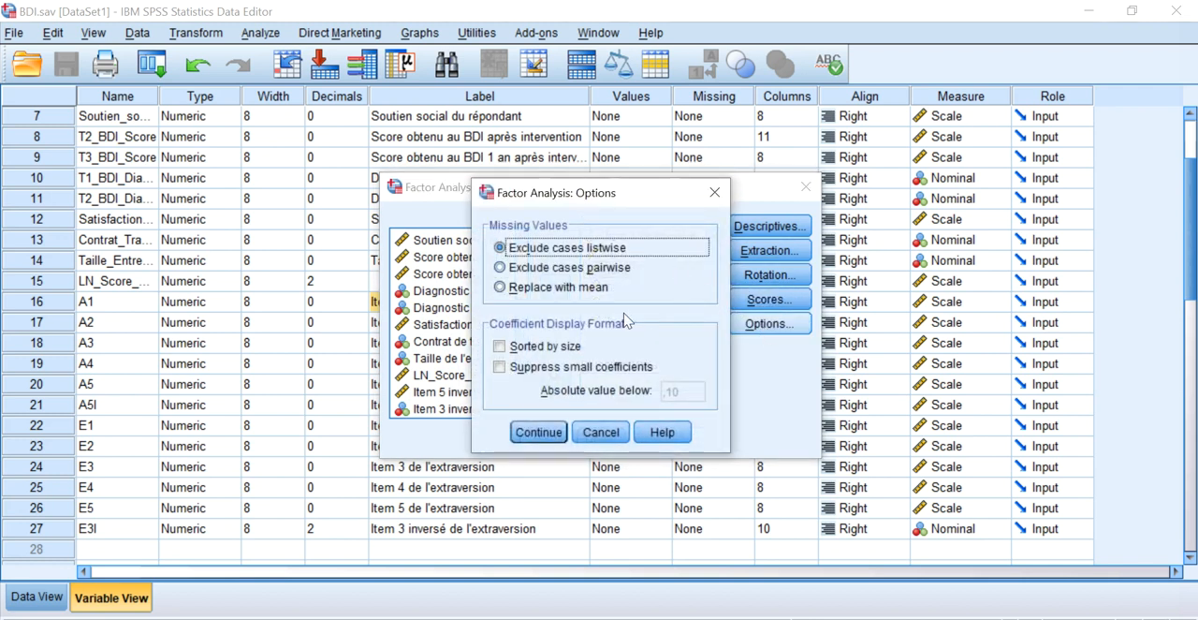
click(568, 348)
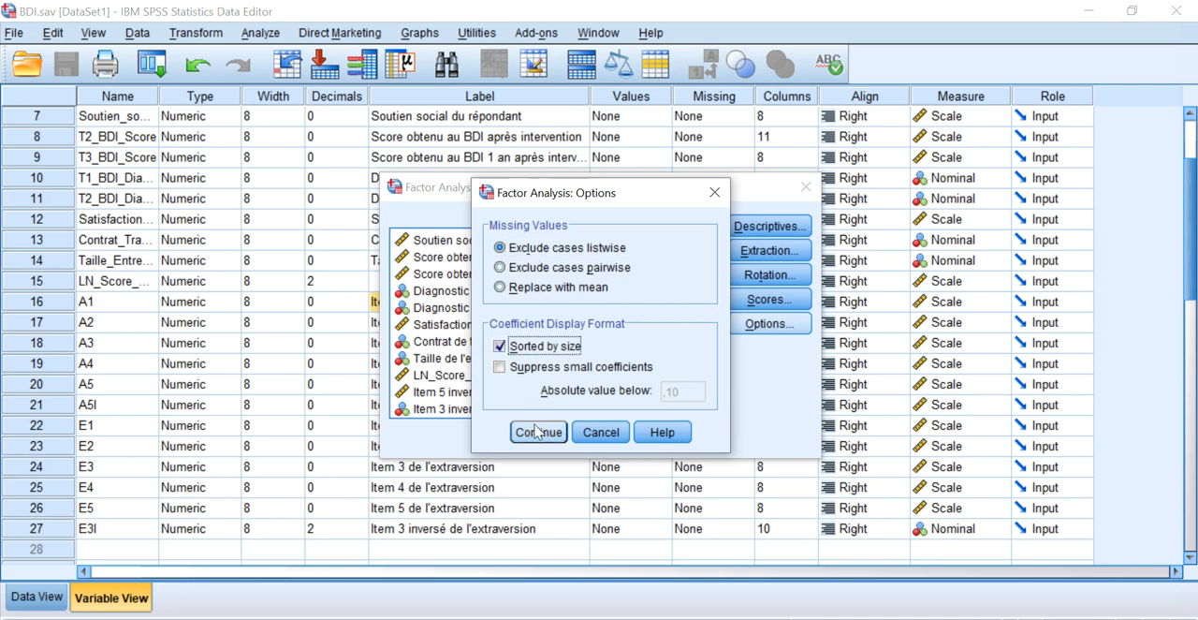
click(546, 368)
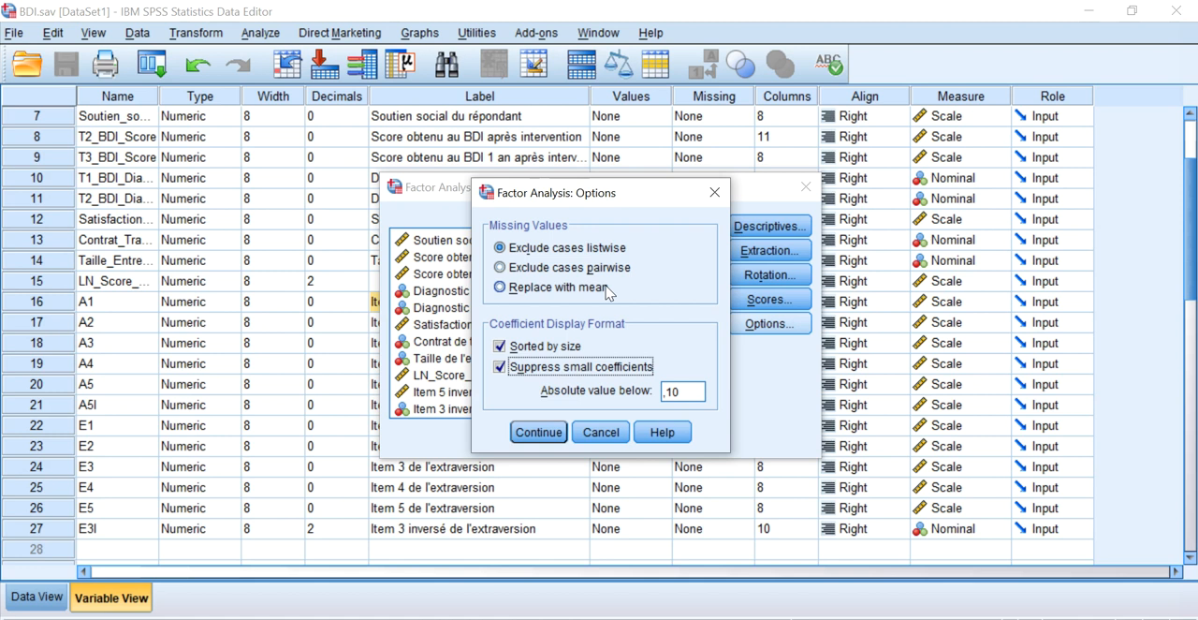
double_click(681, 390)
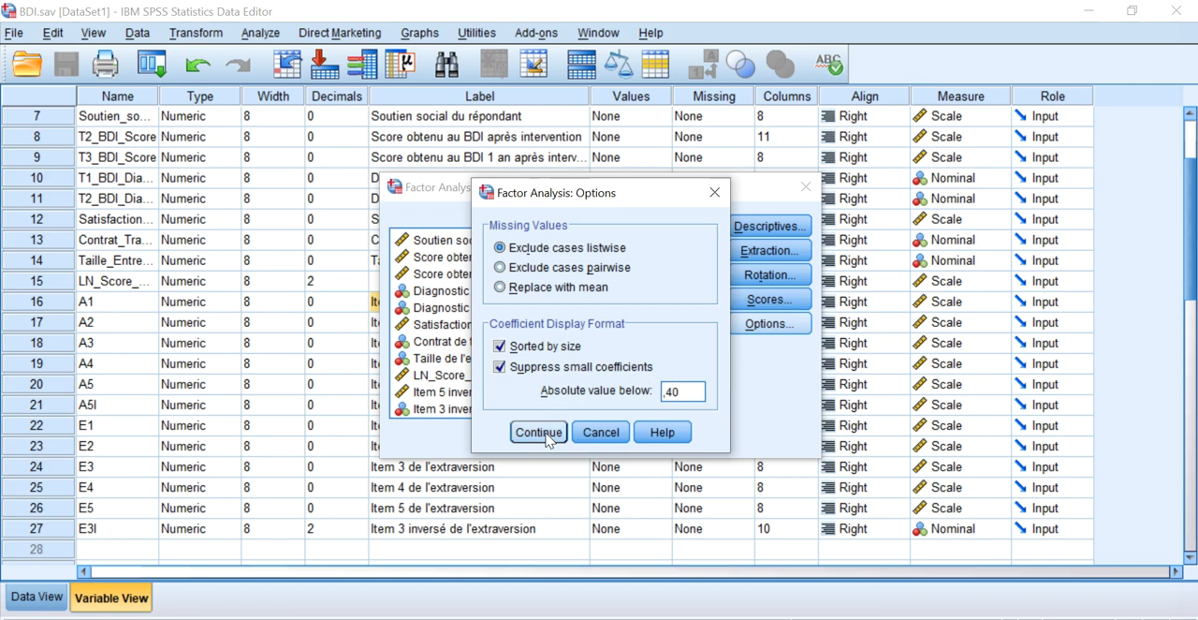
click(546, 436)
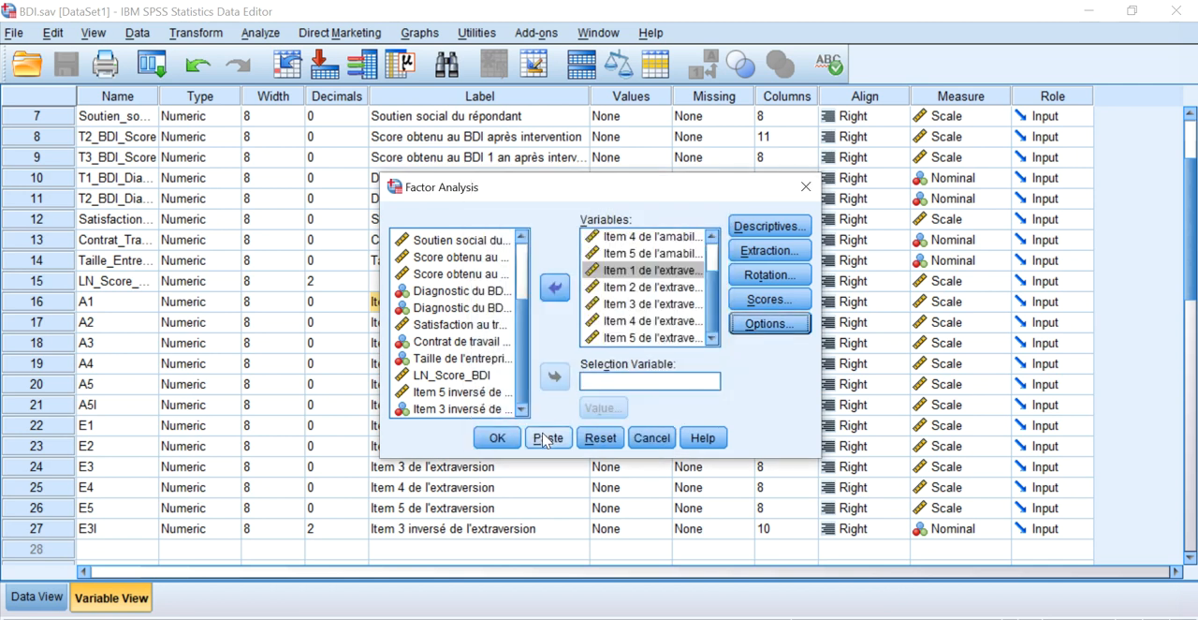
Run the factor analysis and examine the Communalities and Total Variance Explained tables in the output.
click(496, 442)
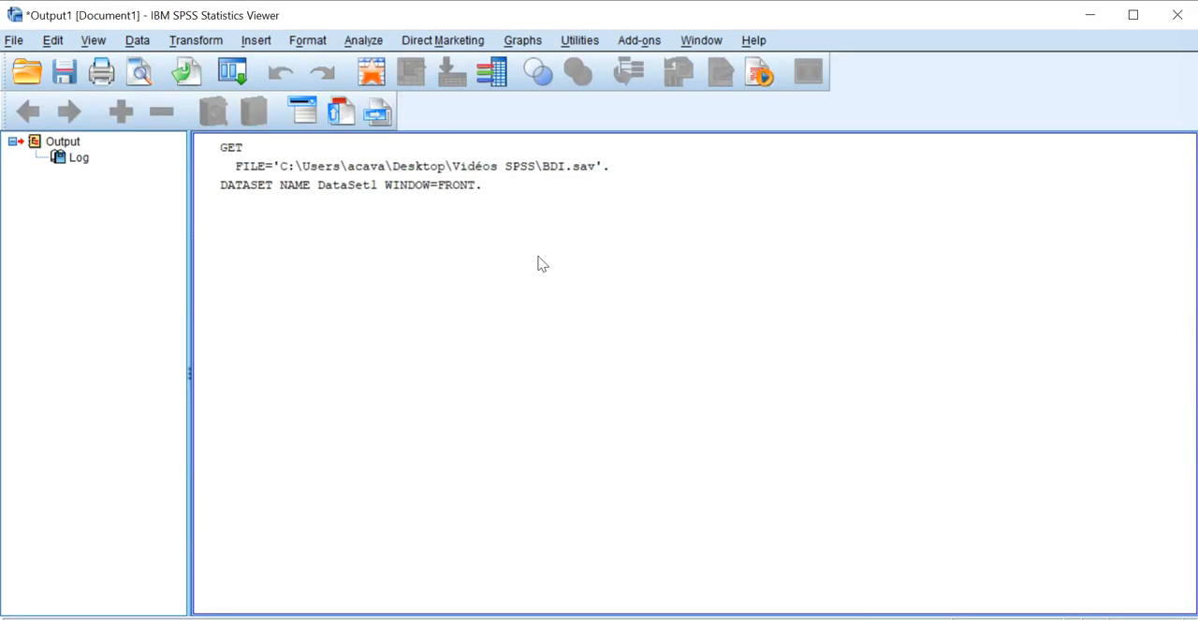
scroll(614, 275, up, 2)
scroll(618, 281, down, 3)
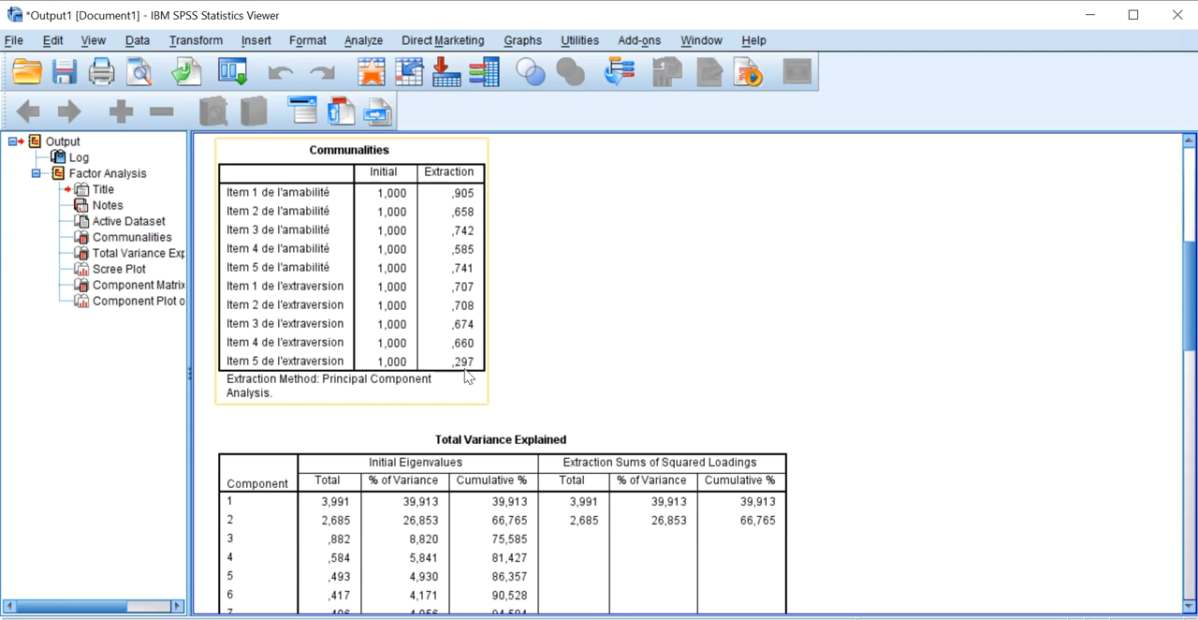
scroll(837, 246, down, 3)
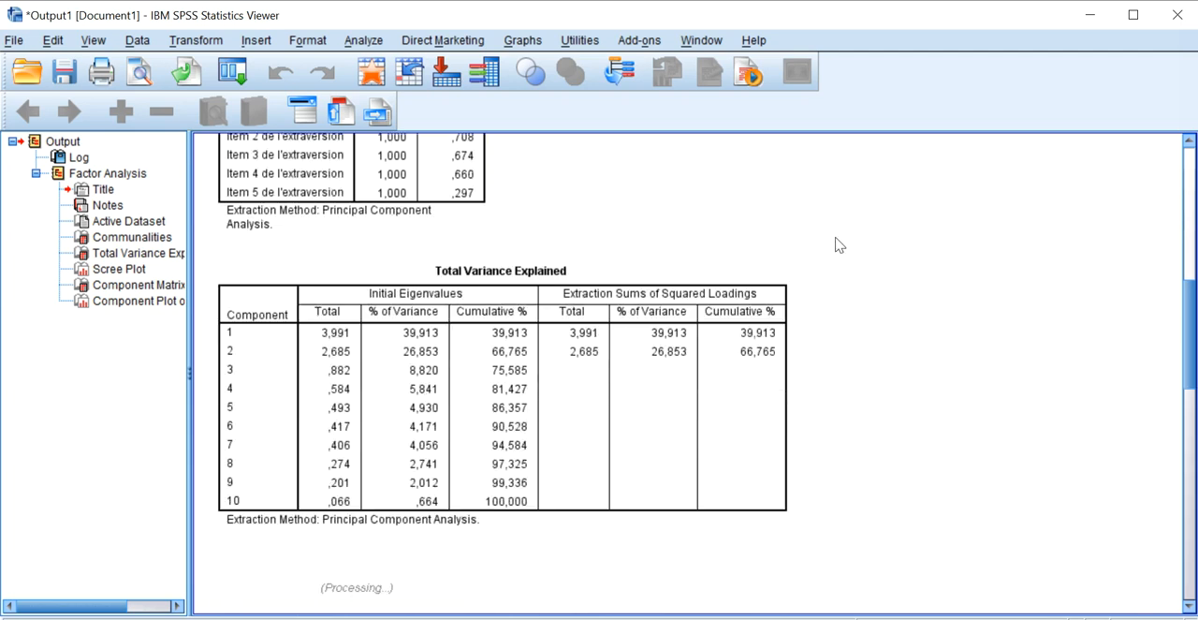
Examine the eigenvalues in the Total Variance Explained table together with the bend in the Scree Plot.
click(540, 306)
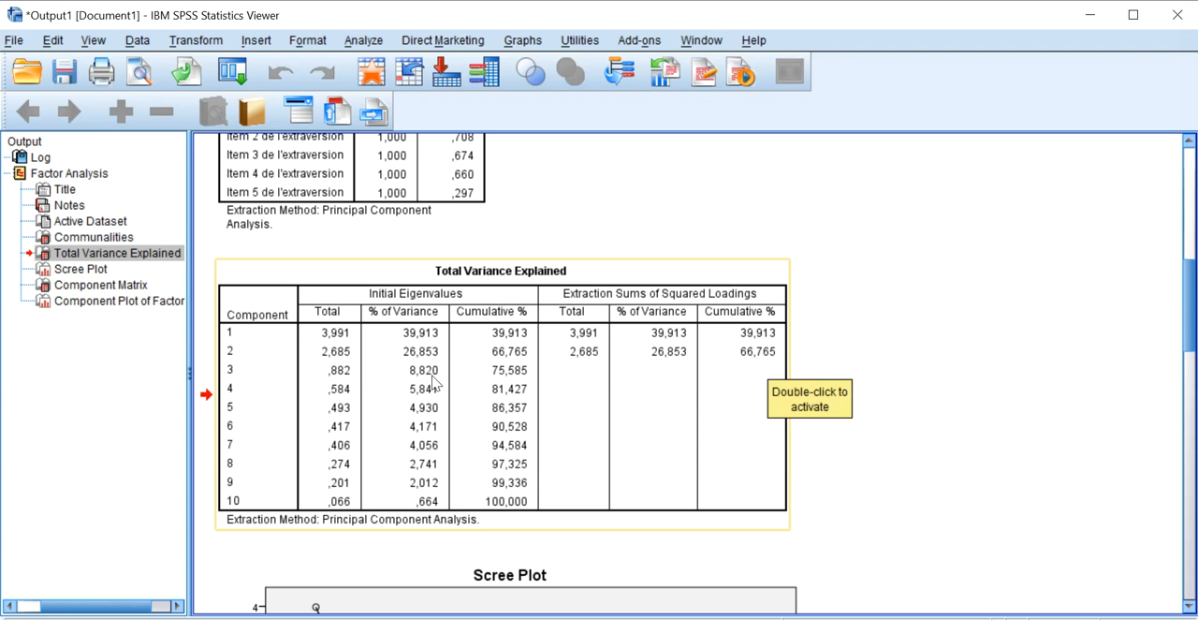
scroll(438, 367, down, 5)
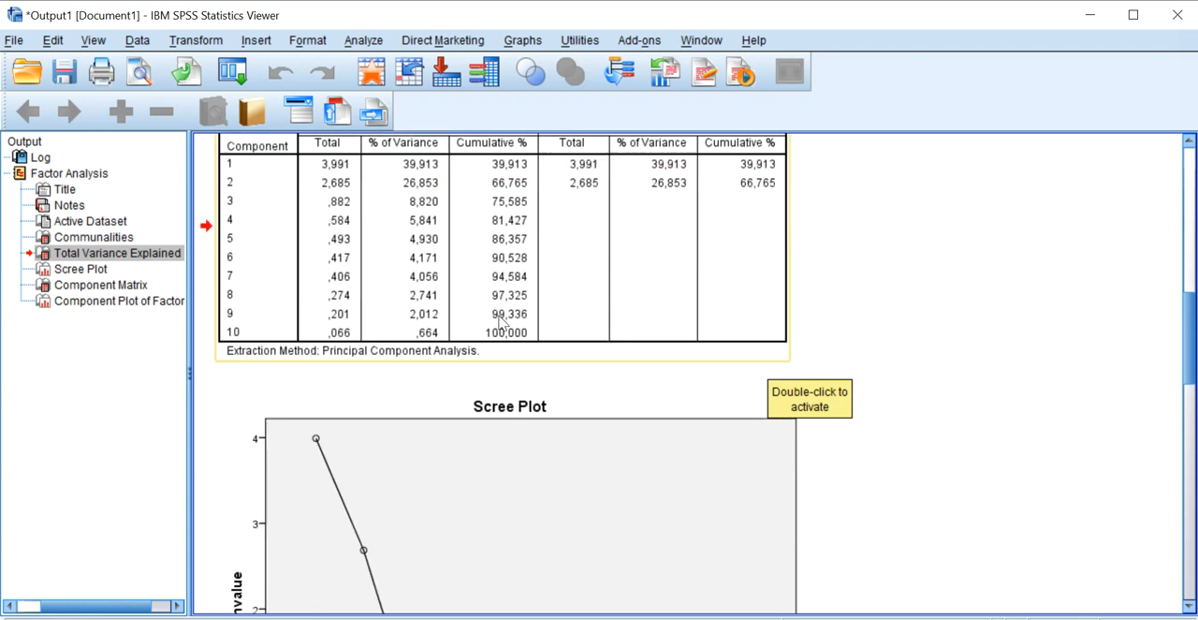
click(573, 349)
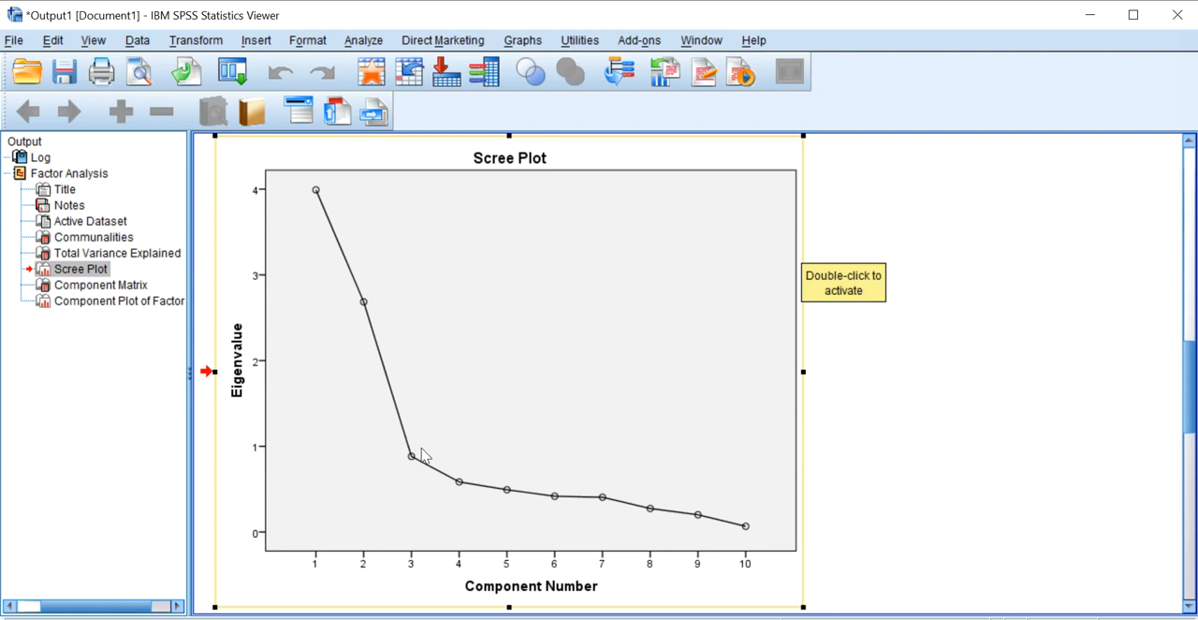
scroll(421, 455, up, 3)
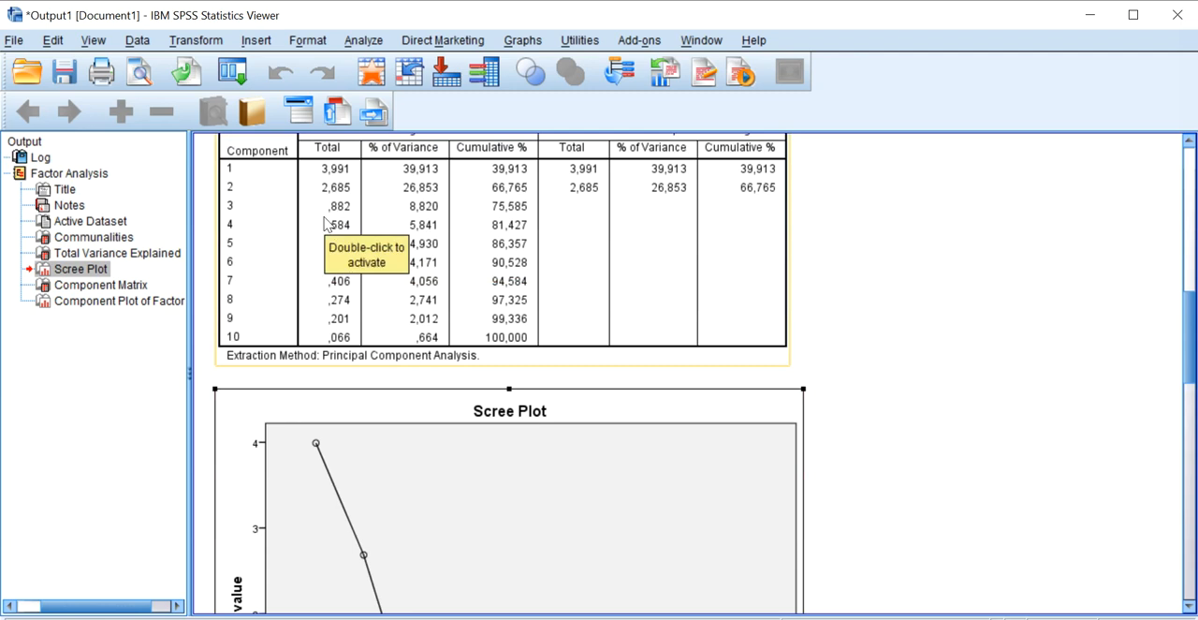
scroll(368, 227, down, 3)
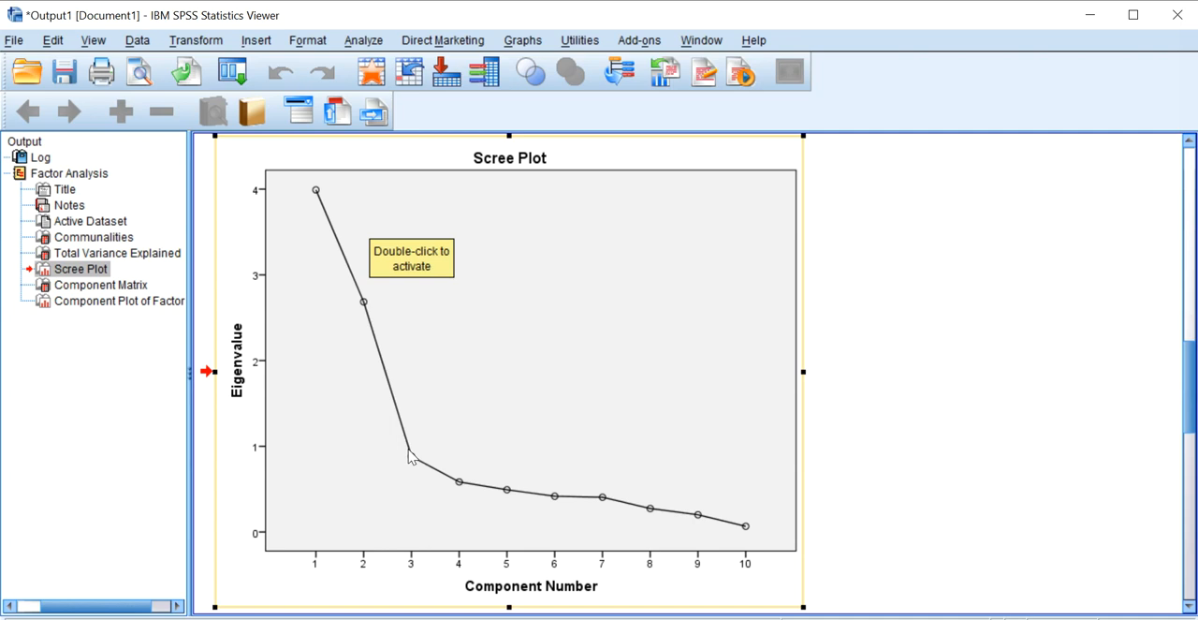
Examine the Component Matrix loadings of the amabilité and extraversion items on components 1 and 2.
click(855, 334)
scroll(803, 355, down, 5)
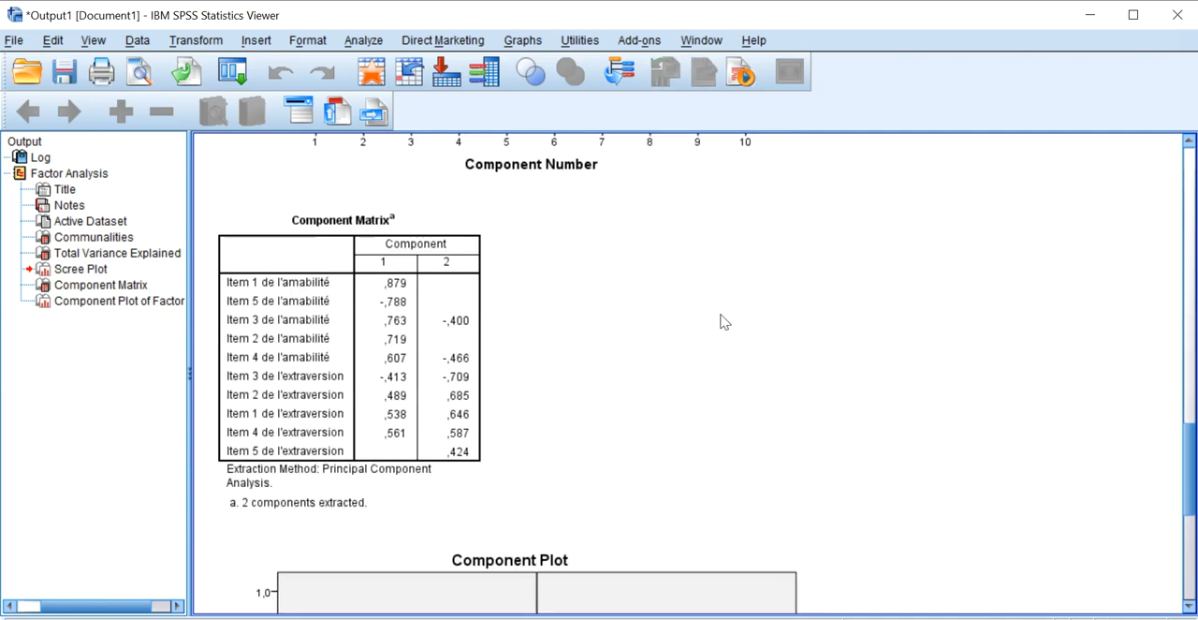
click(444, 320)
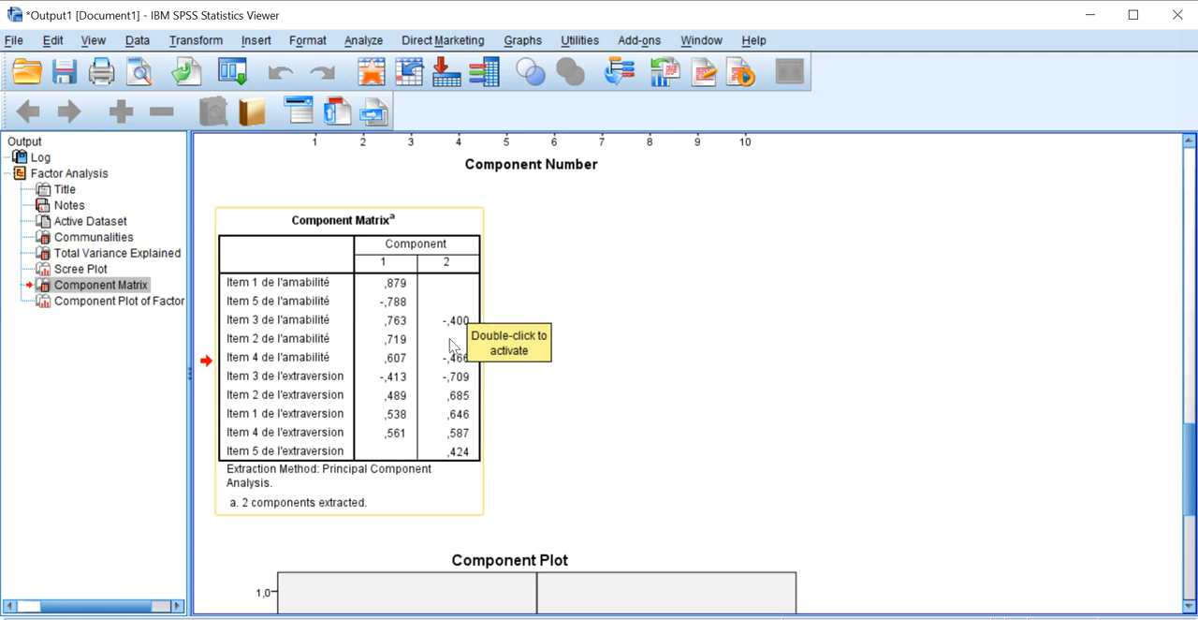
click(620, 284)
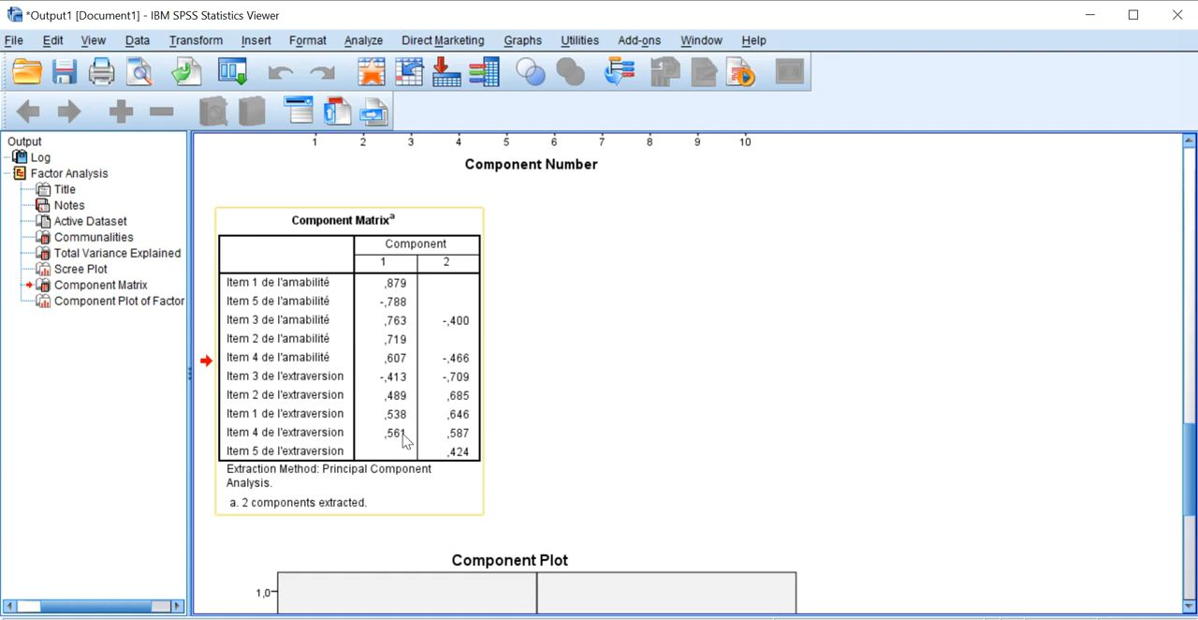
click(504, 389)
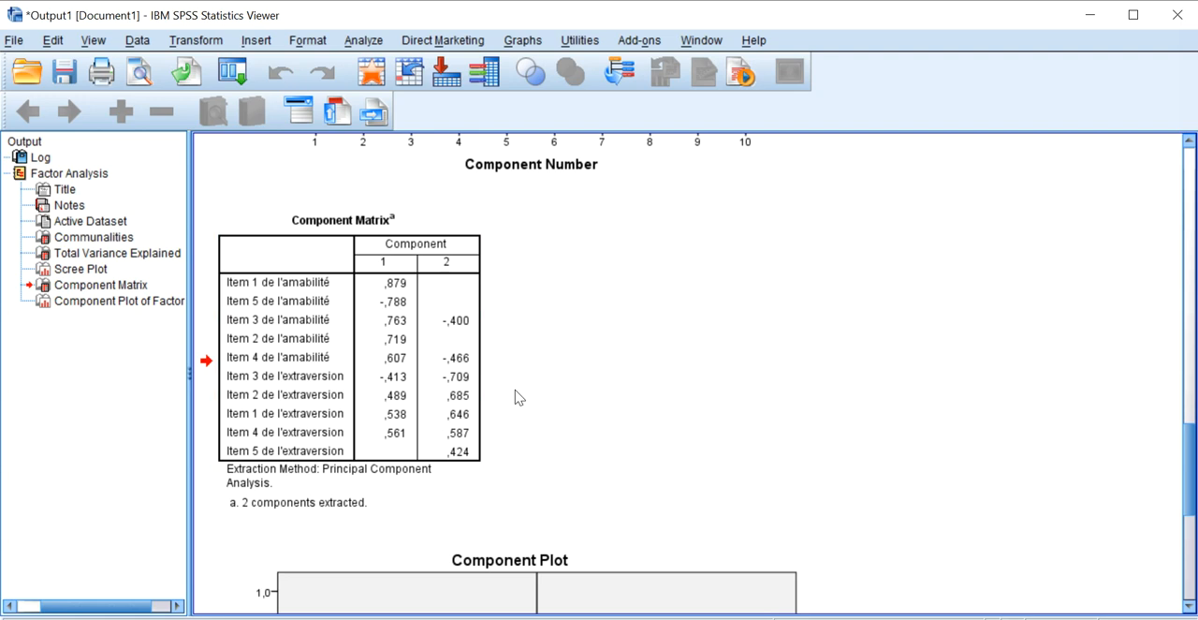
click(418, 341)
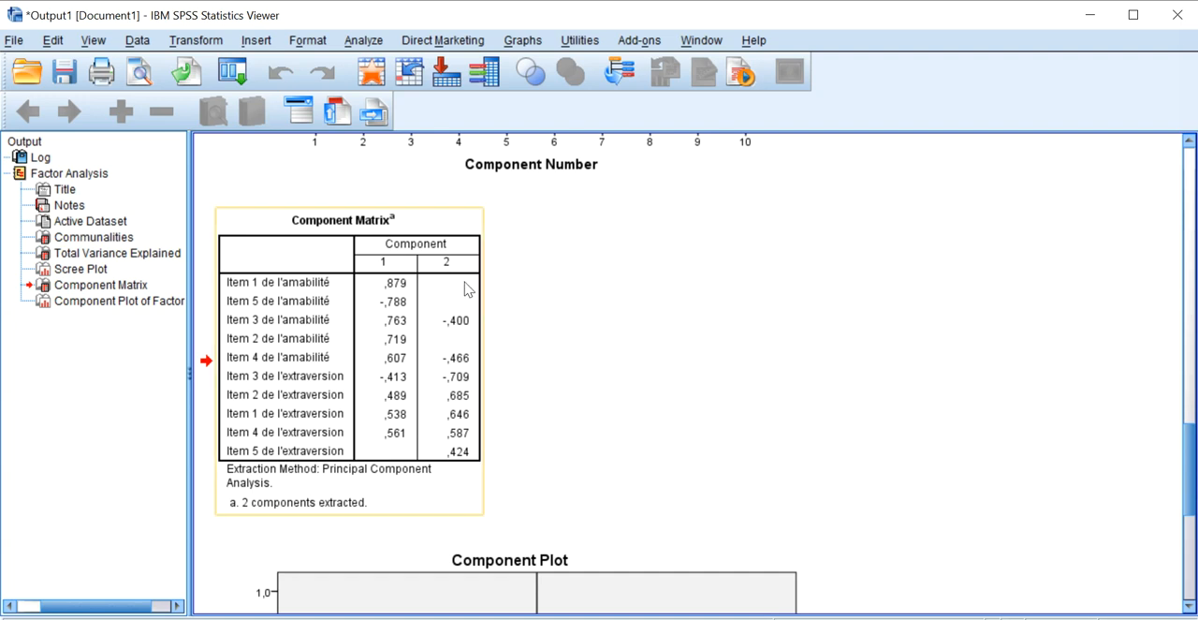
click(400, 325)
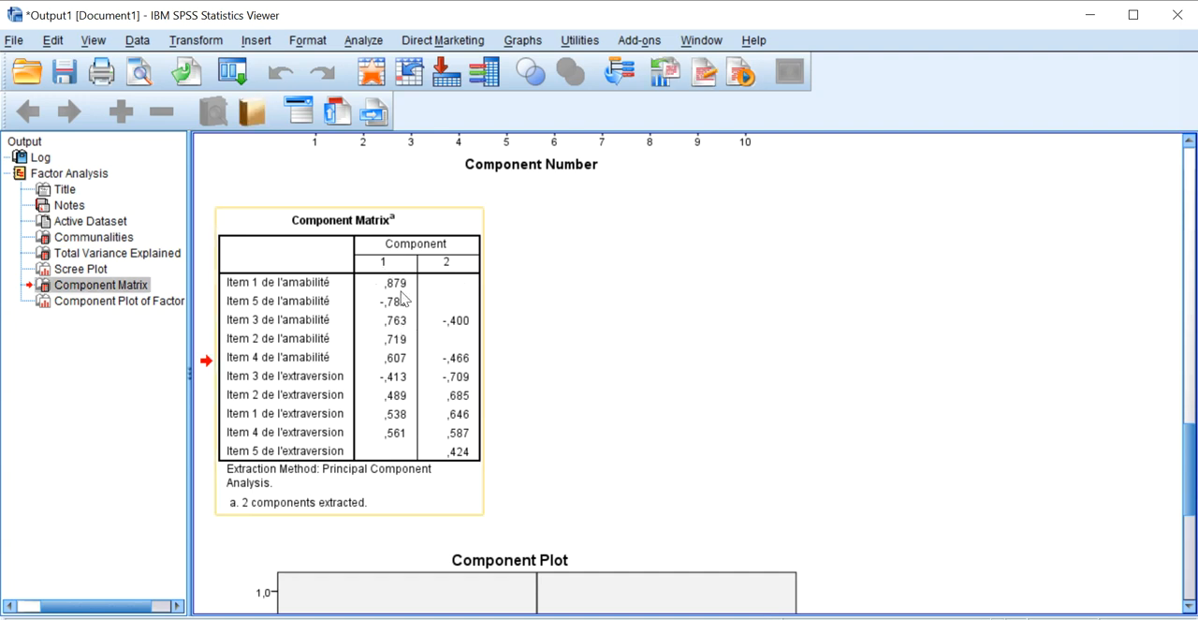
Examine how the amabilité and extraversion items are grouped in the Component Plot.
scroll(401, 298, down, 5)
click(575, 402)
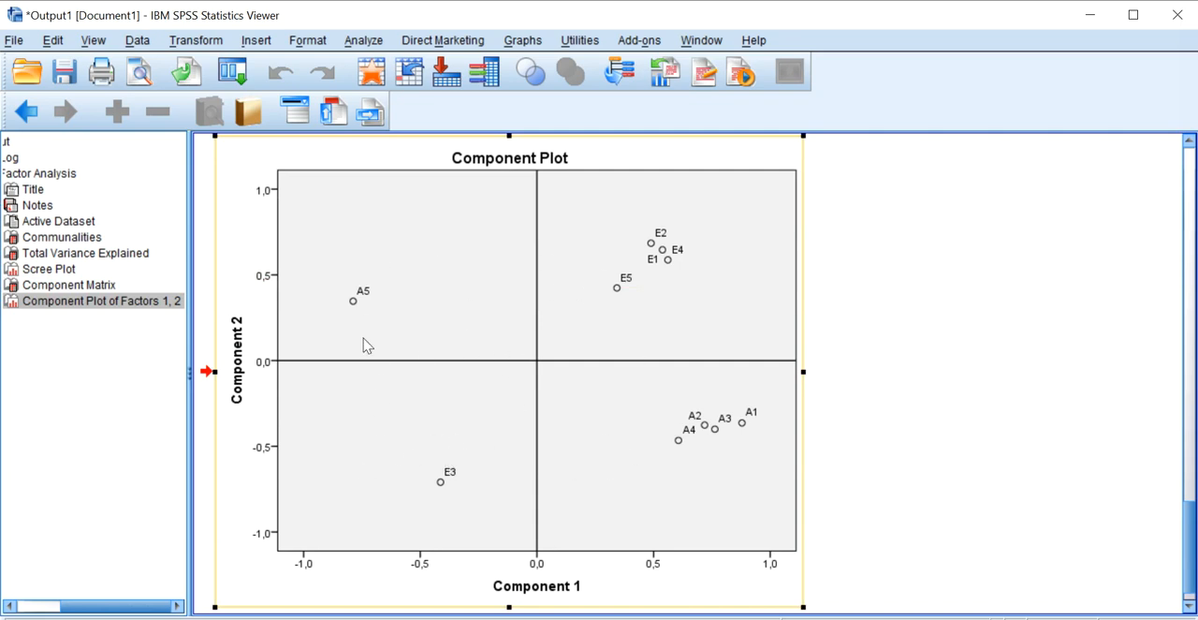
scroll(517, 461, down, 1)
scroll(517, 455, up, 5)
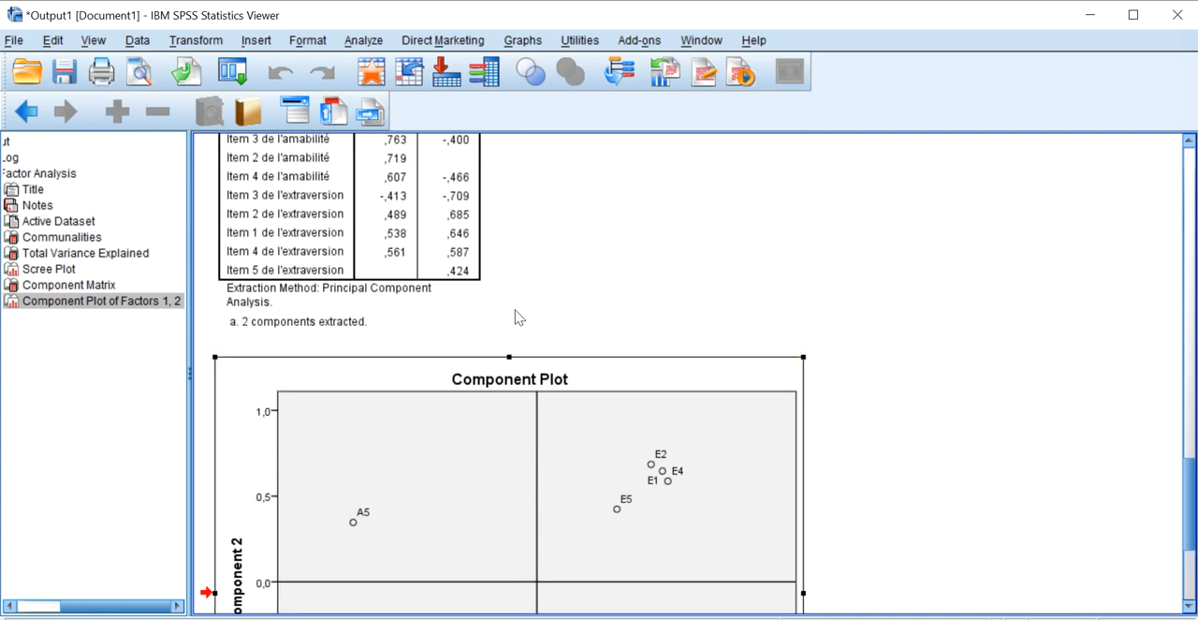
Rerun the factor analysis with coefficient sorting by size turned off, still suppressing small coefficients below .40.
click(361, 42)
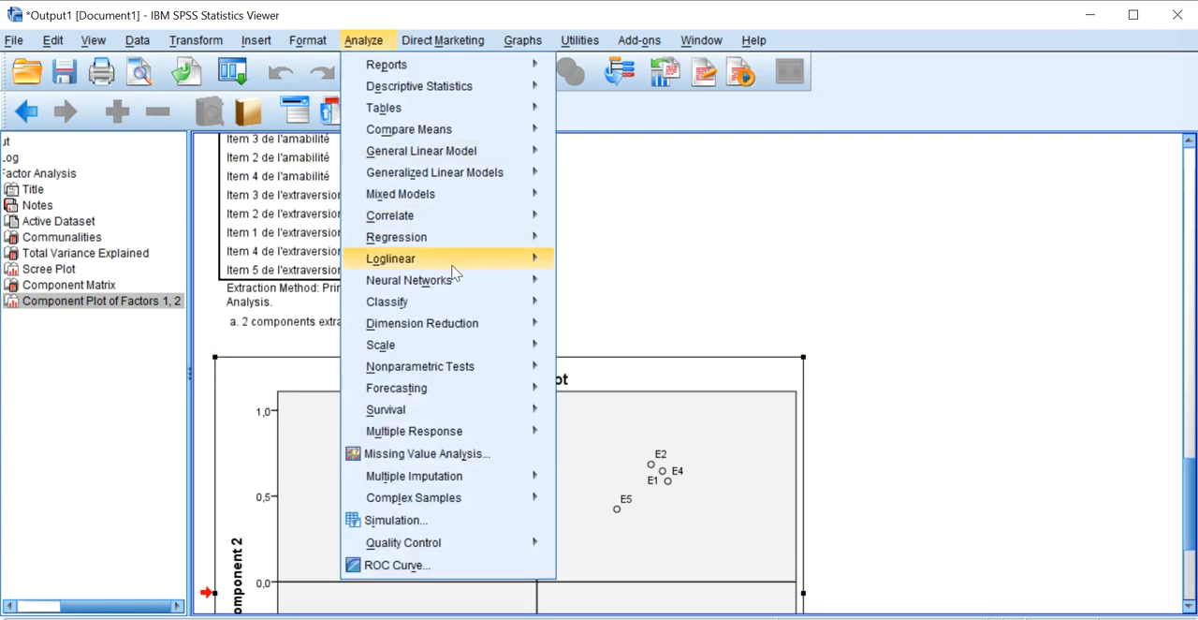
mouse_move(458, 326)
click(594, 328)
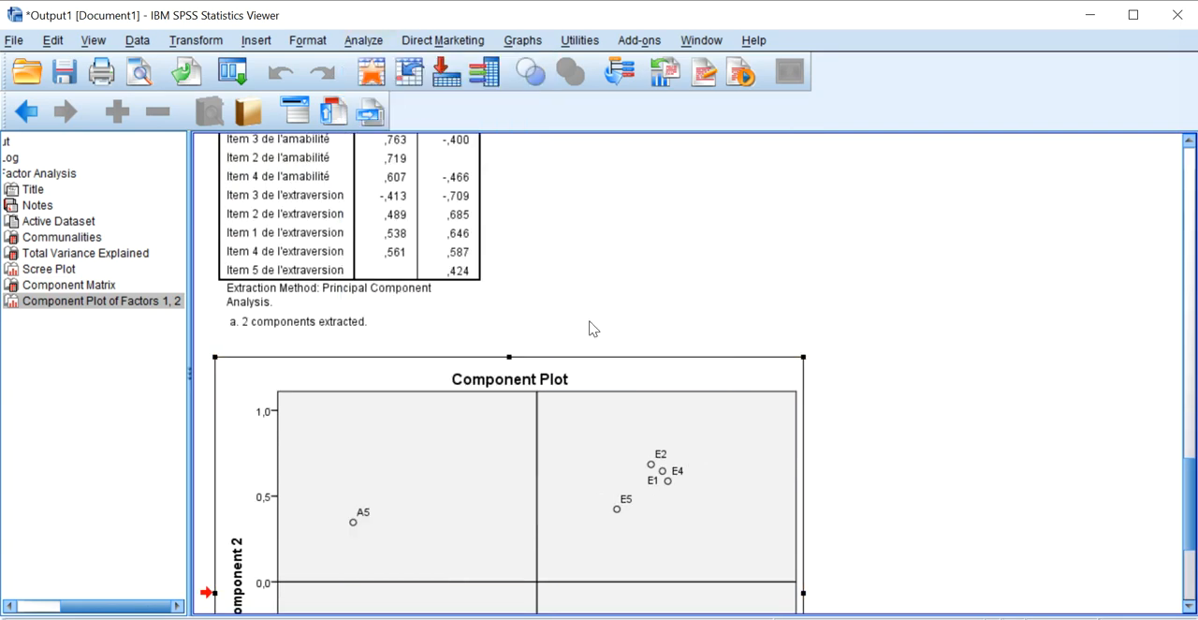
click(765, 328)
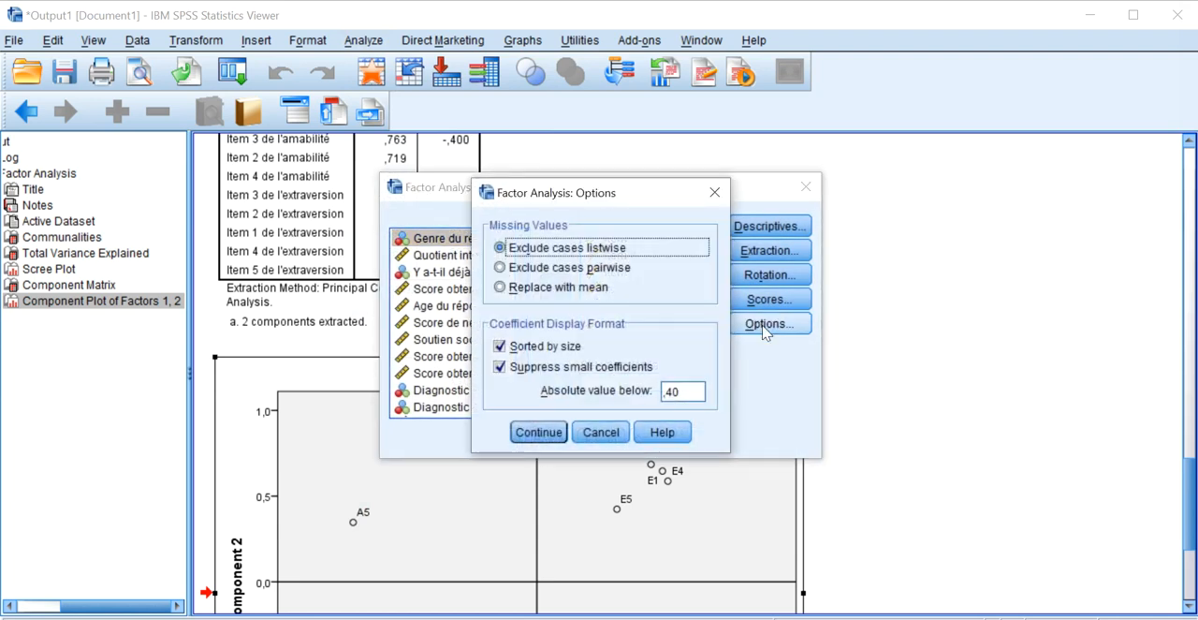
click(541, 346)
click(539, 431)
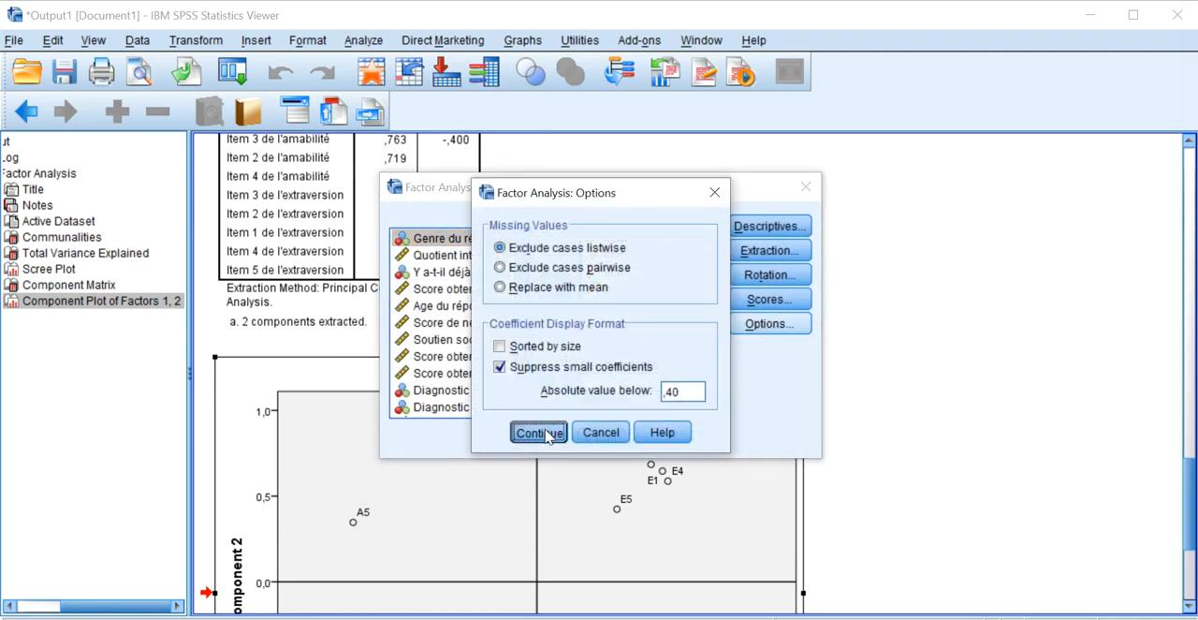
click(495, 436)
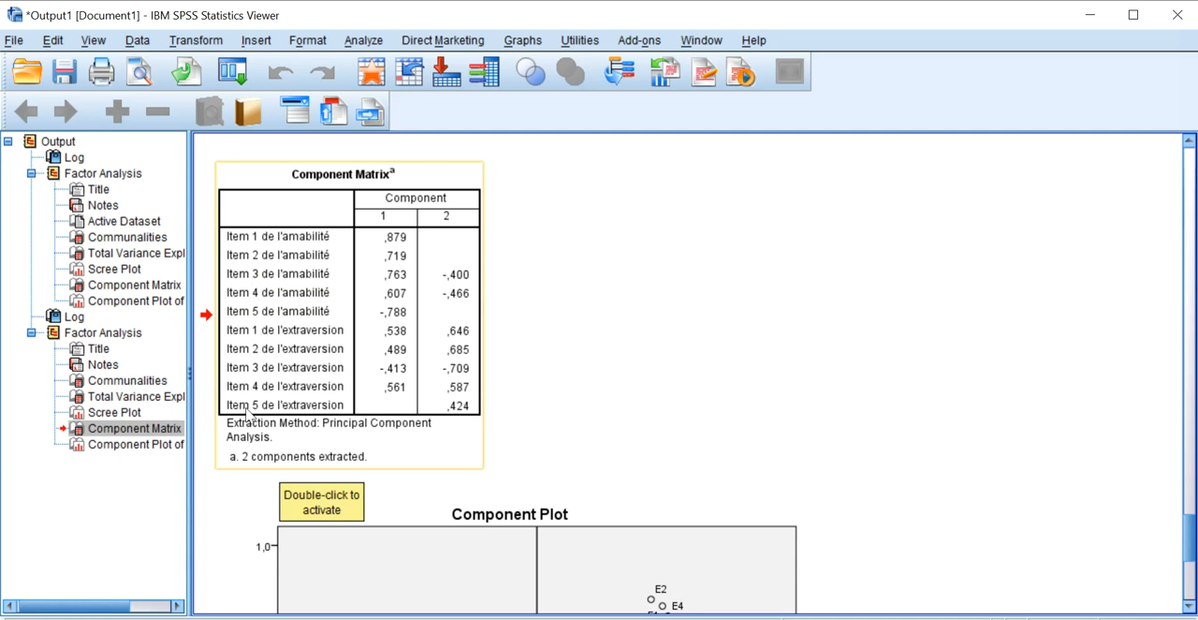
Compare the item order and loadings of the unsorted Component Matrix with those of the matrix sorted by size.
scroll(350, 263, up, 10)
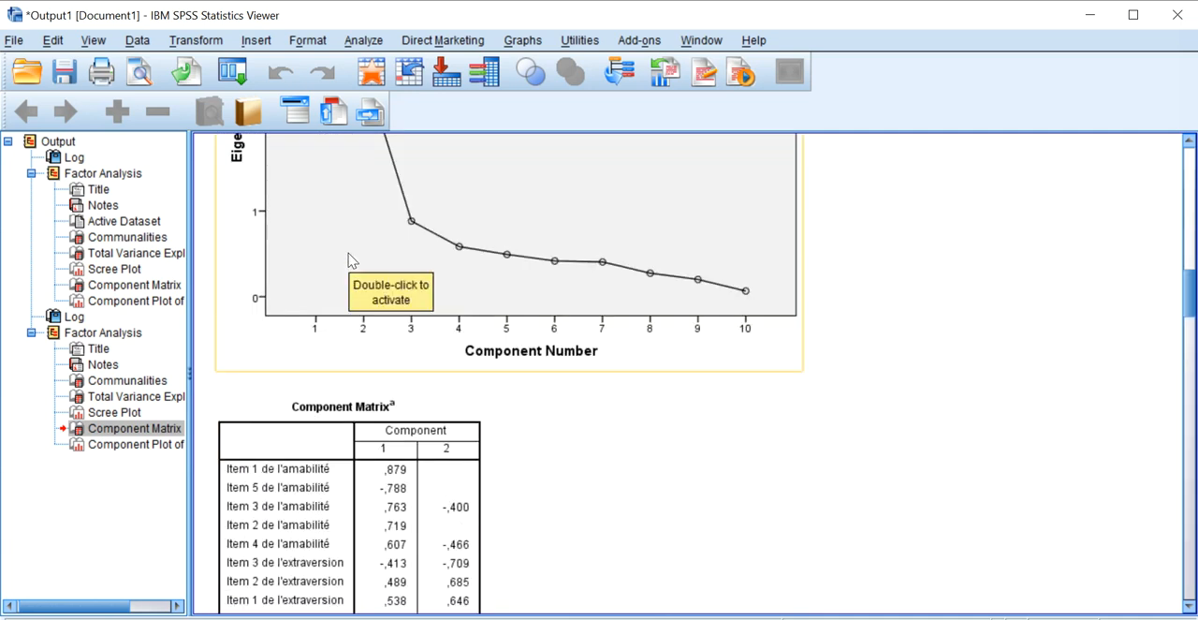
scroll(351, 259, down, 1)
click(348, 261)
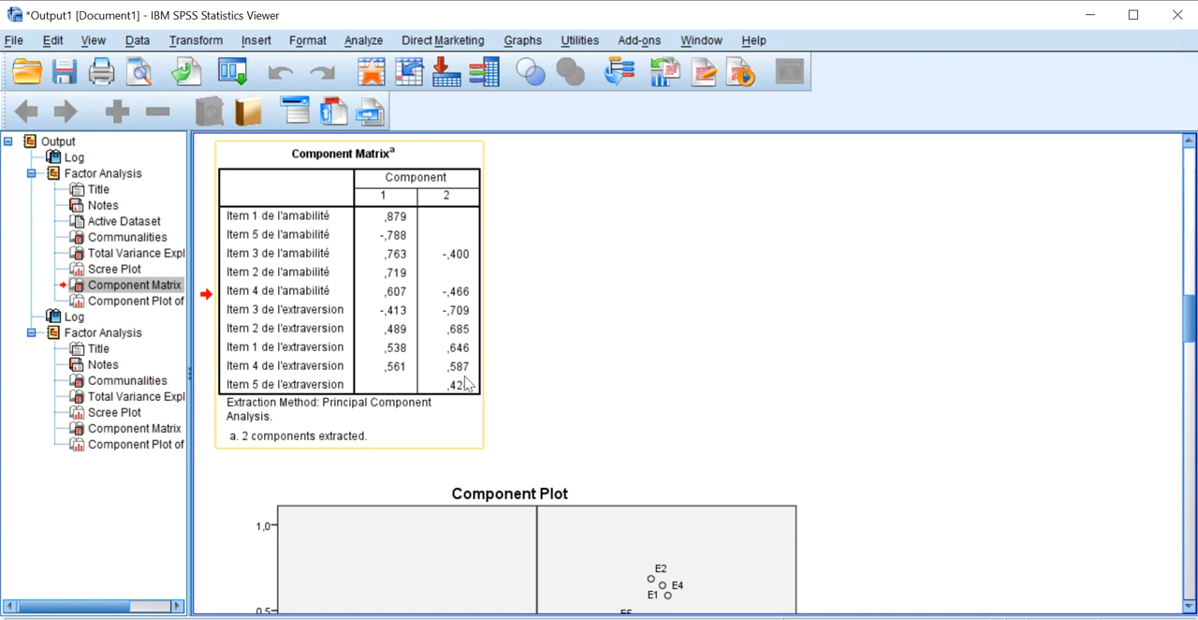
scroll(458, 374, down, 15)
scroll(439, 352, down, 4)
scroll(432, 346, up, 2)
click(429, 344)
scroll(547, 344, down, 1)
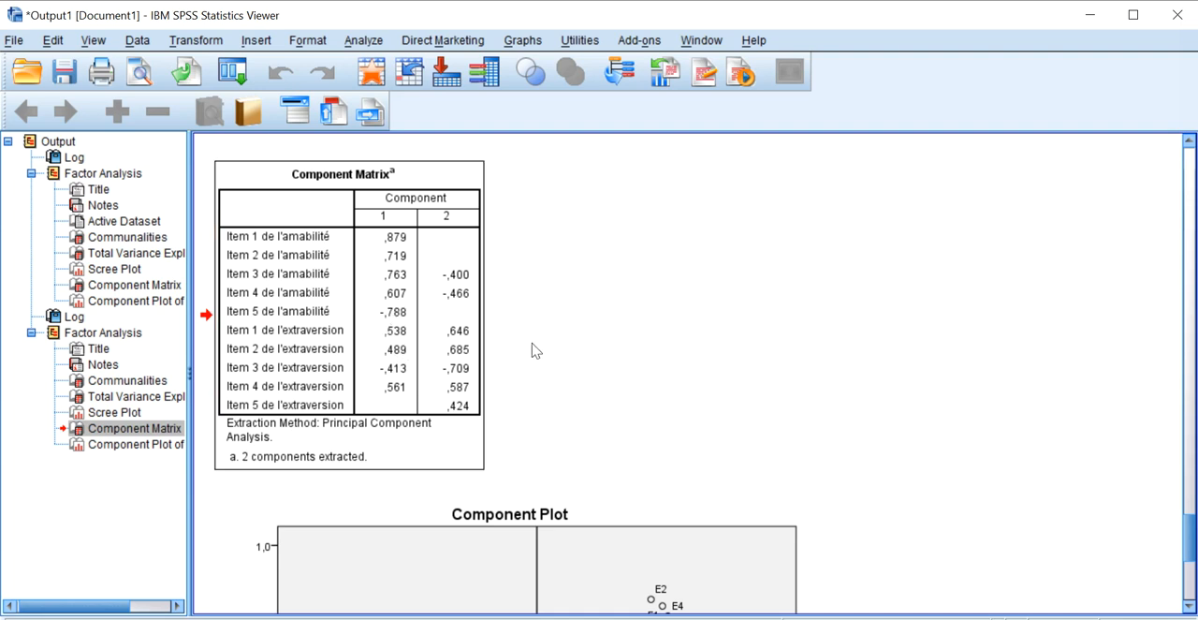
Move items 3 and 4 of amabilité to the end of the factor analysis variable list and rerun the analysis.
click(363, 40)
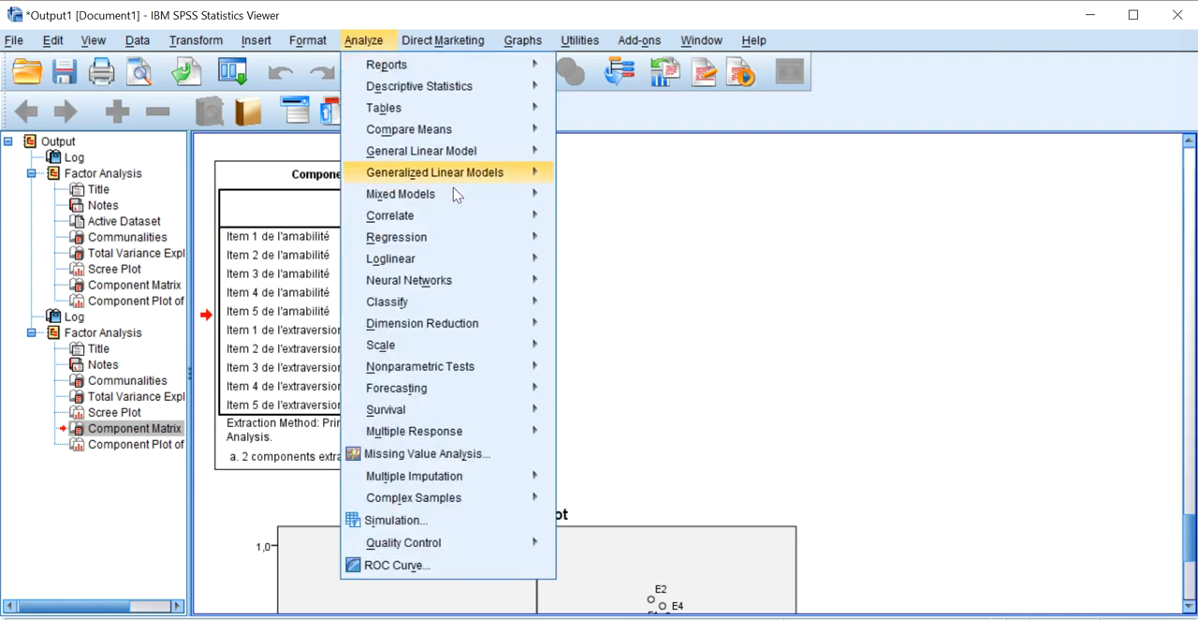
mouse_move(451, 325)
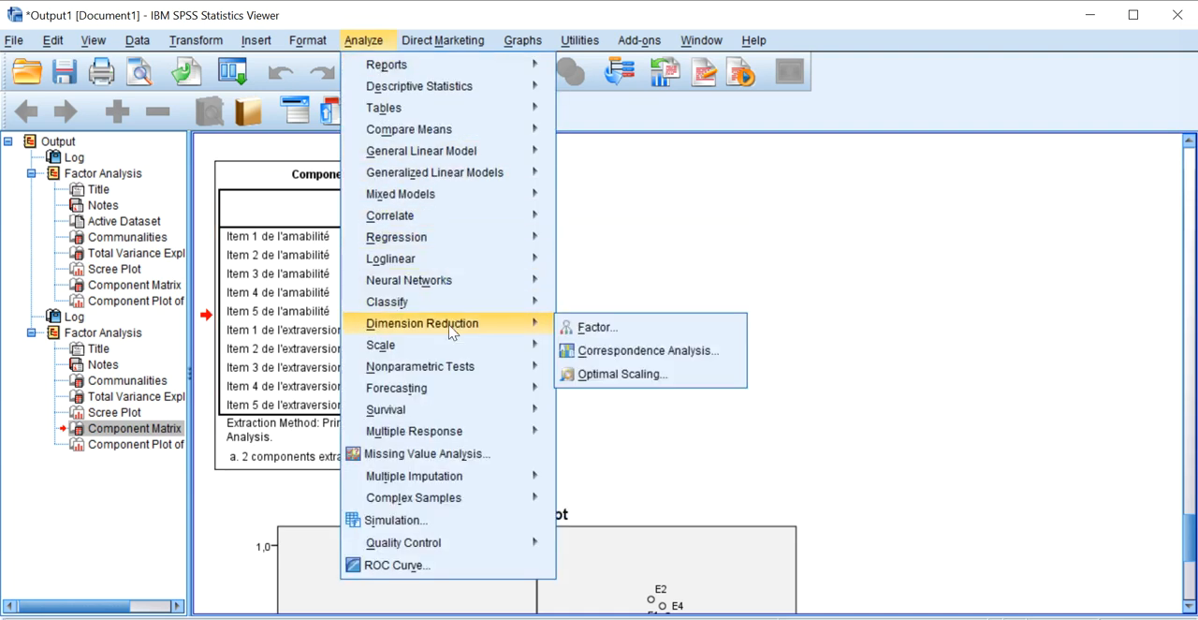
click(581, 327)
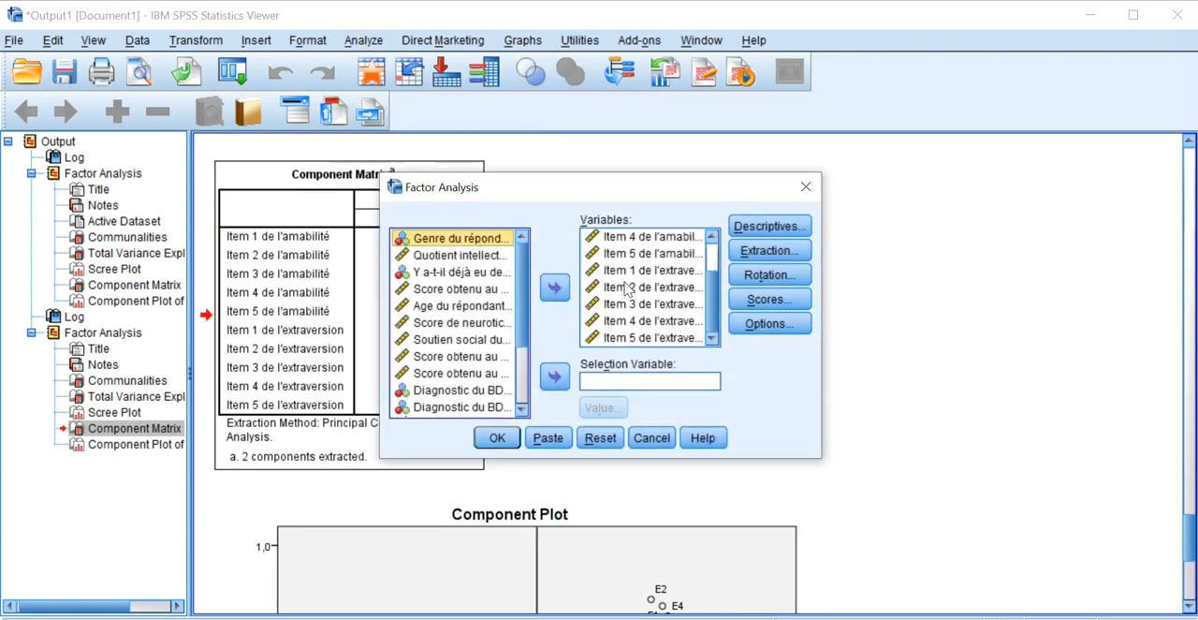
click(622, 290)
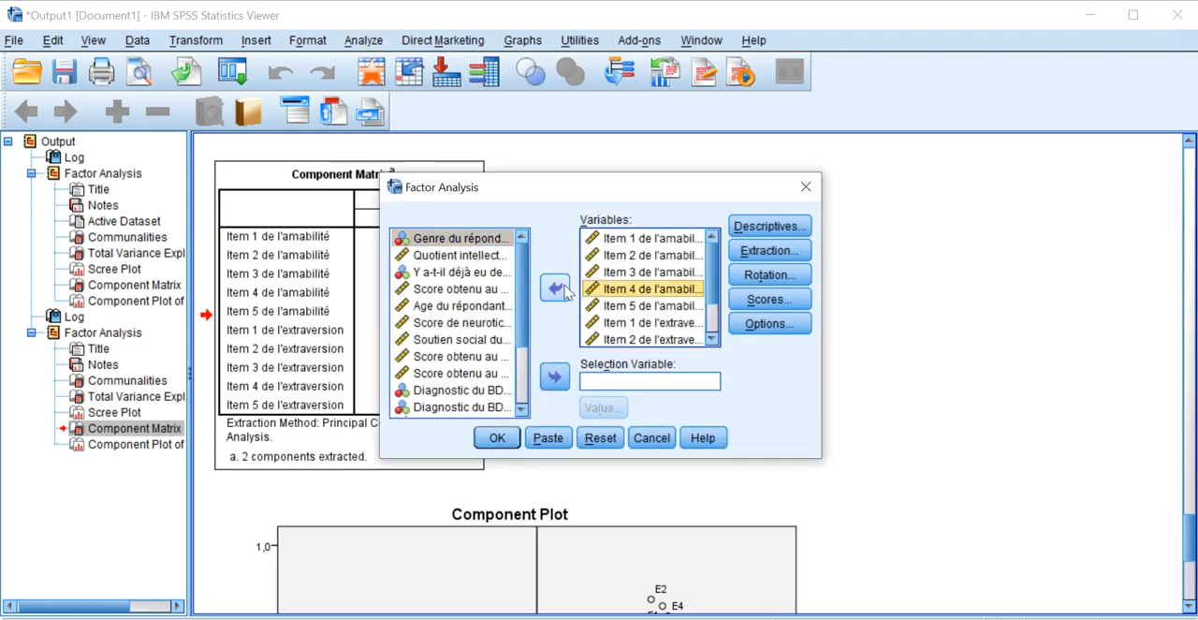
click(623, 272)
ctrl+click(616, 289)
click(554, 288)
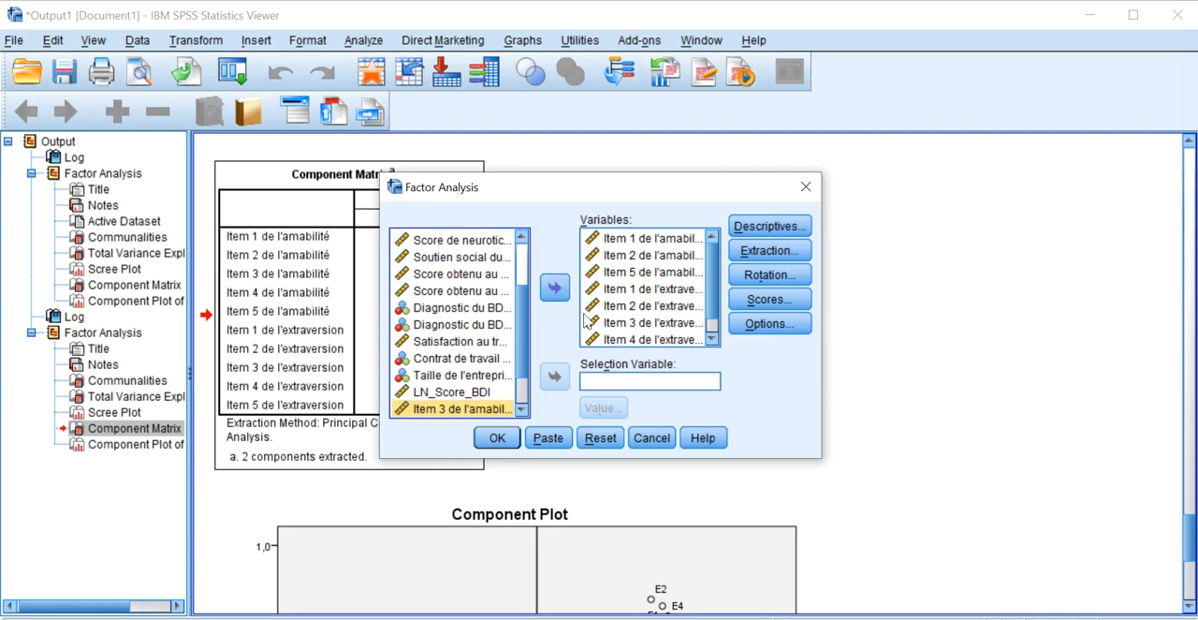
click(554, 288)
scroll(651, 323, down, 1)
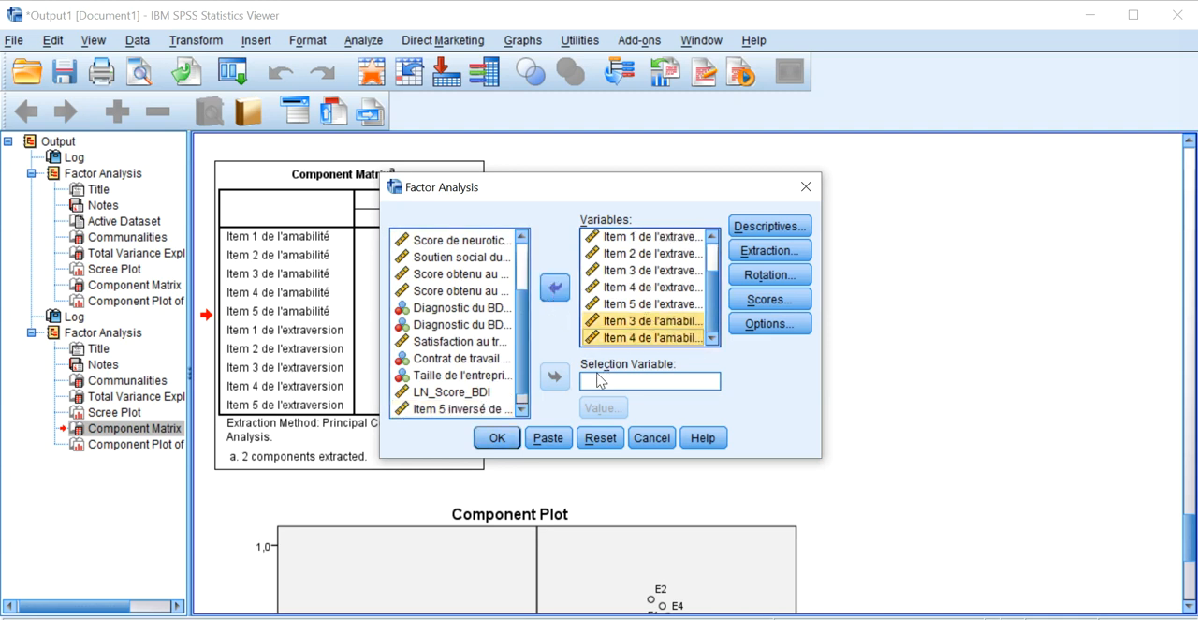
click(496, 437)
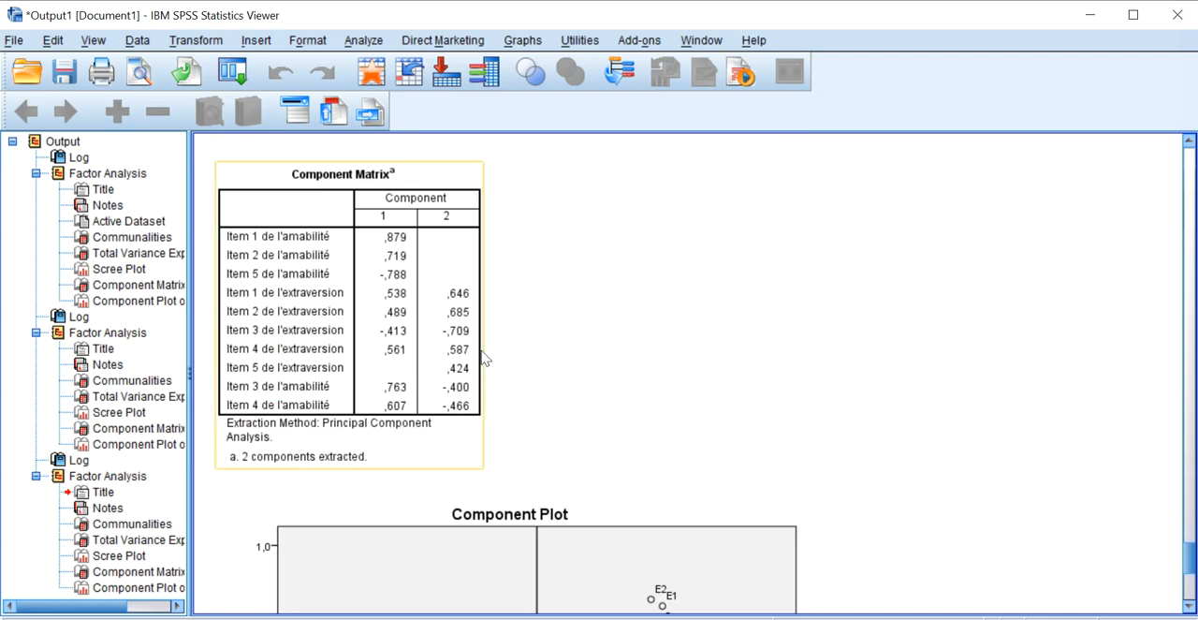
Compare the Component Matrix of the reordered items with the matrices from the earlier factor analysis runs.
click(423, 249)
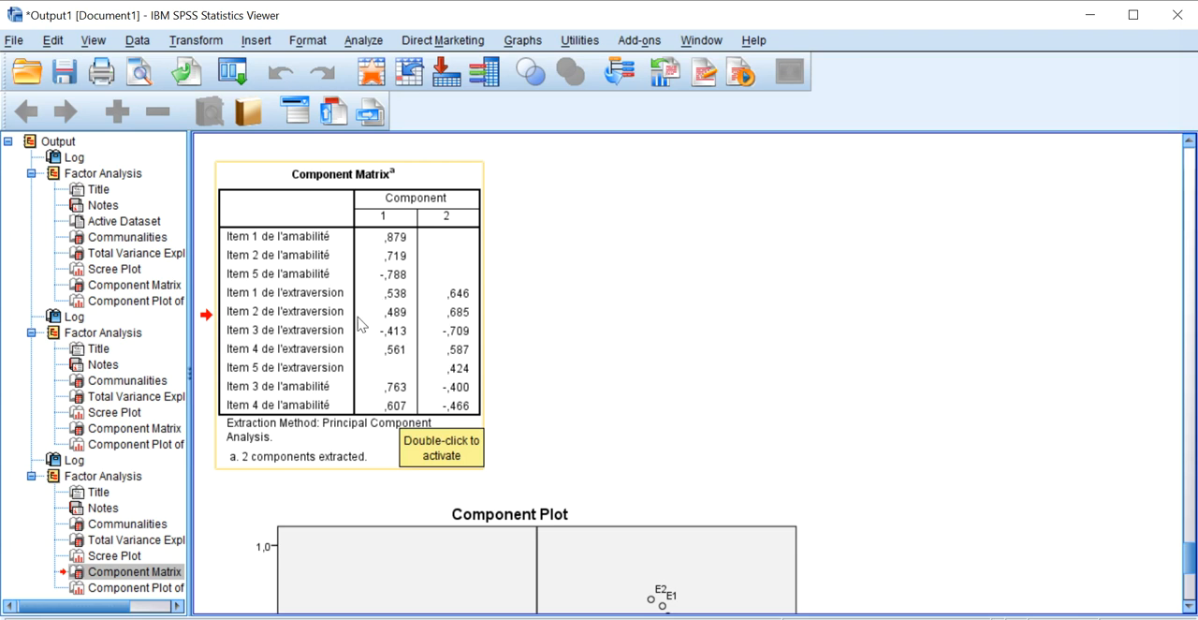
scroll(374, 316, up, 15)
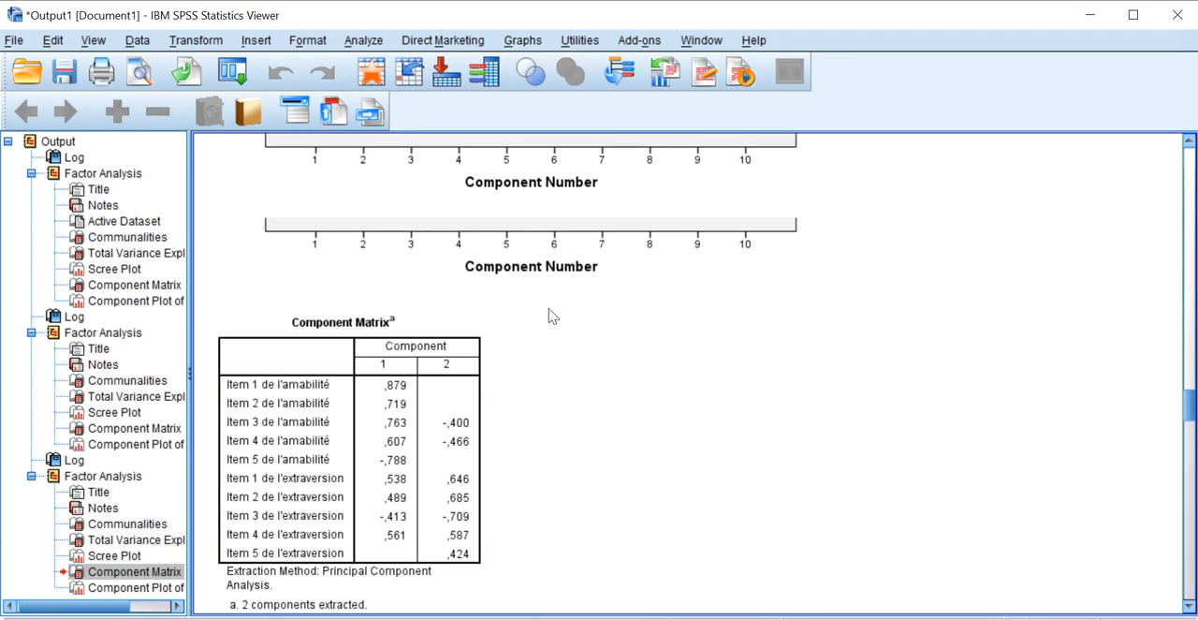
scroll(542, 304, up, 10)
scroll(541, 302, down, 2)
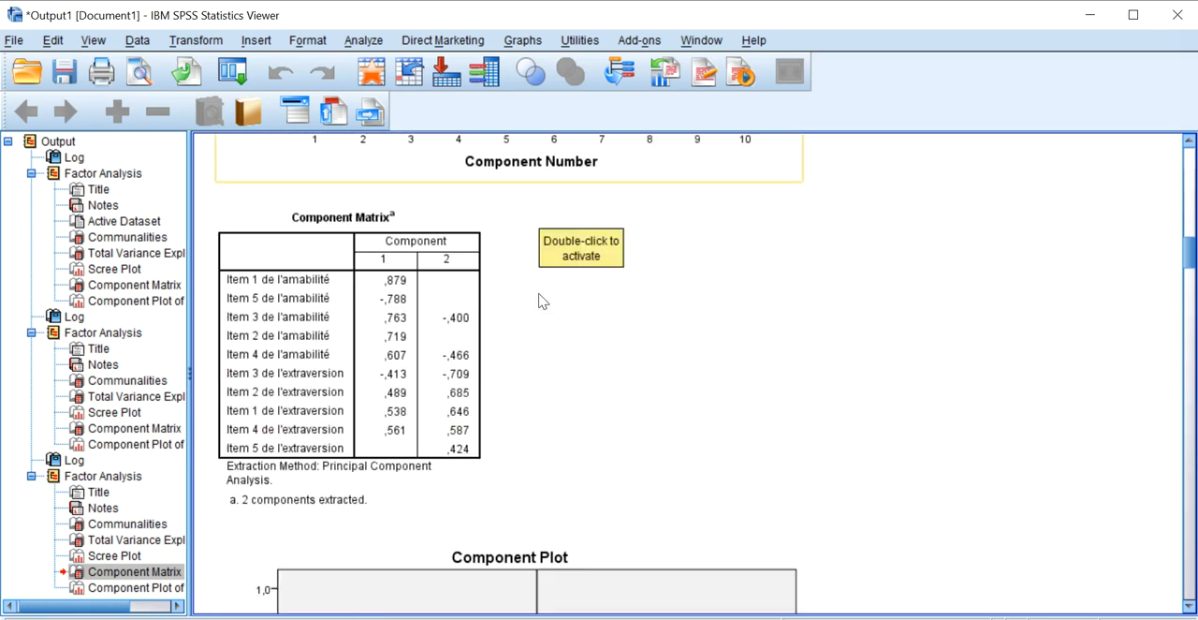
click(407, 323)
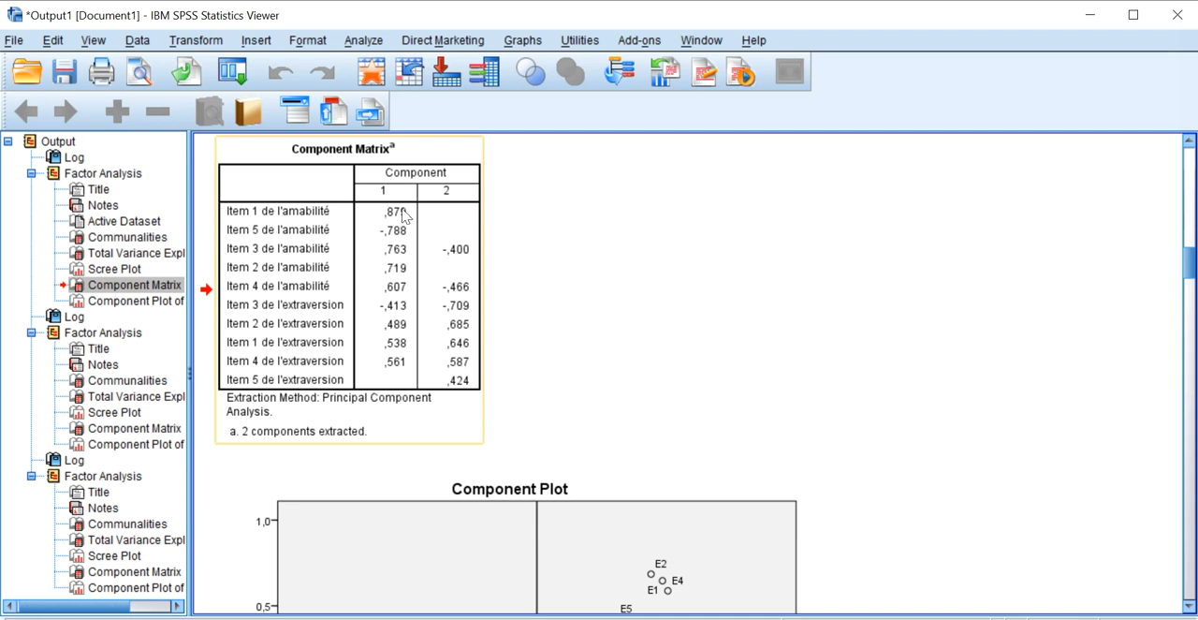
Set the factor analysis options to sort coefficients by size and suppress small coefficients below .30.
click(362, 42)
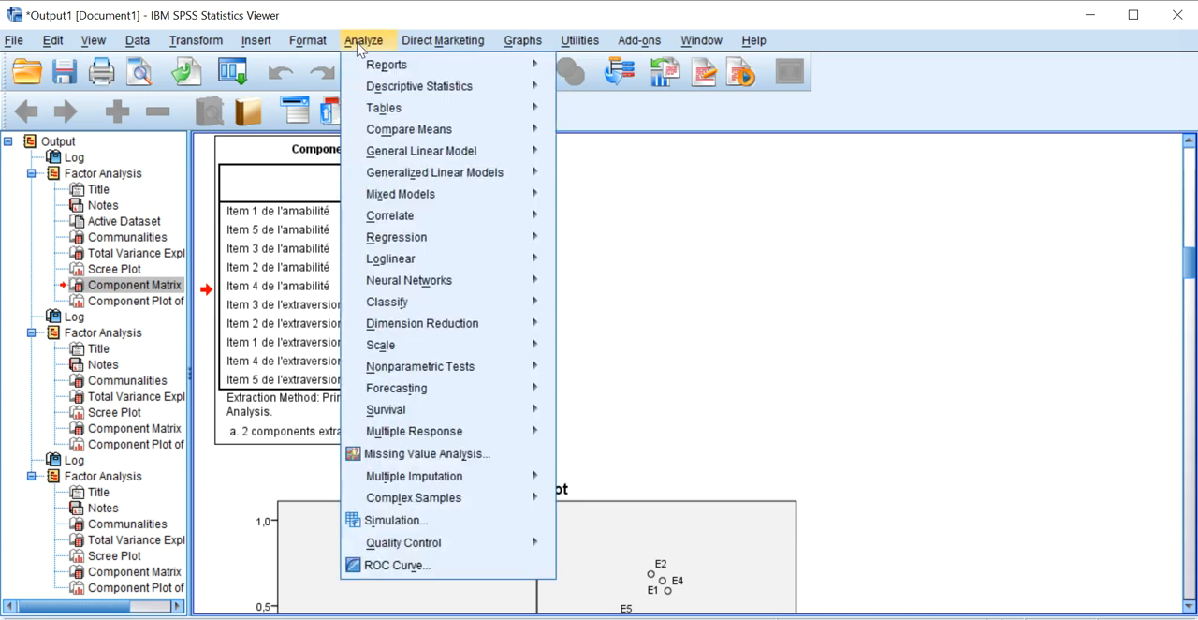
mouse_move(458, 324)
click(582, 327)
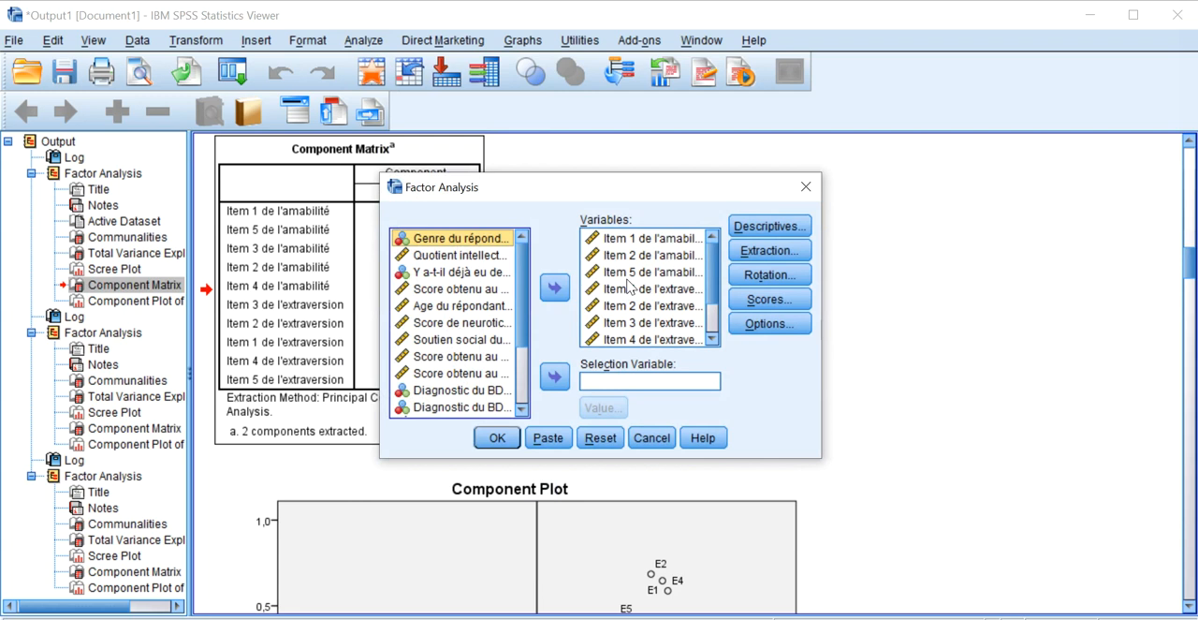
click(758, 299)
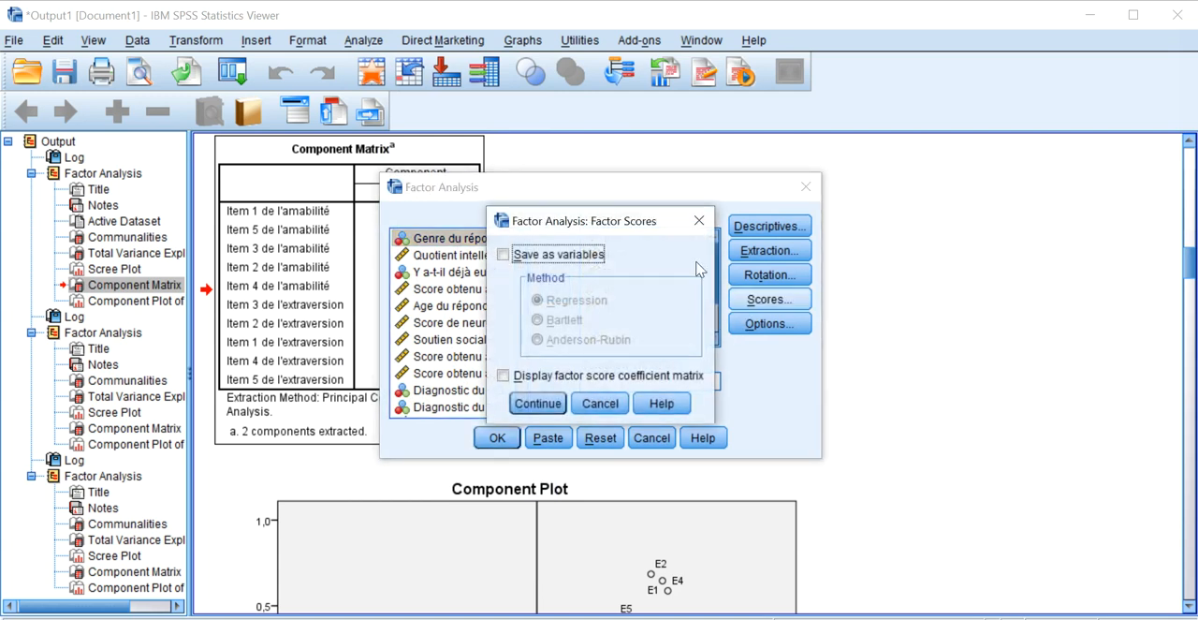
click(698, 221)
click(770, 323)
click(564, 352)
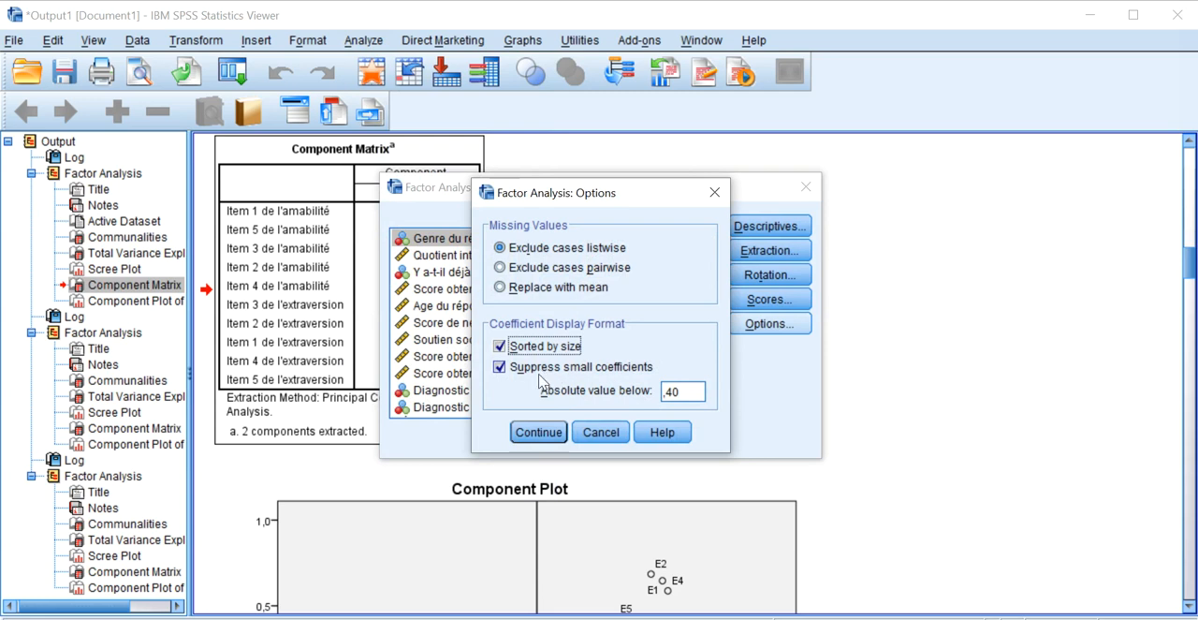
double_click(671, 392)
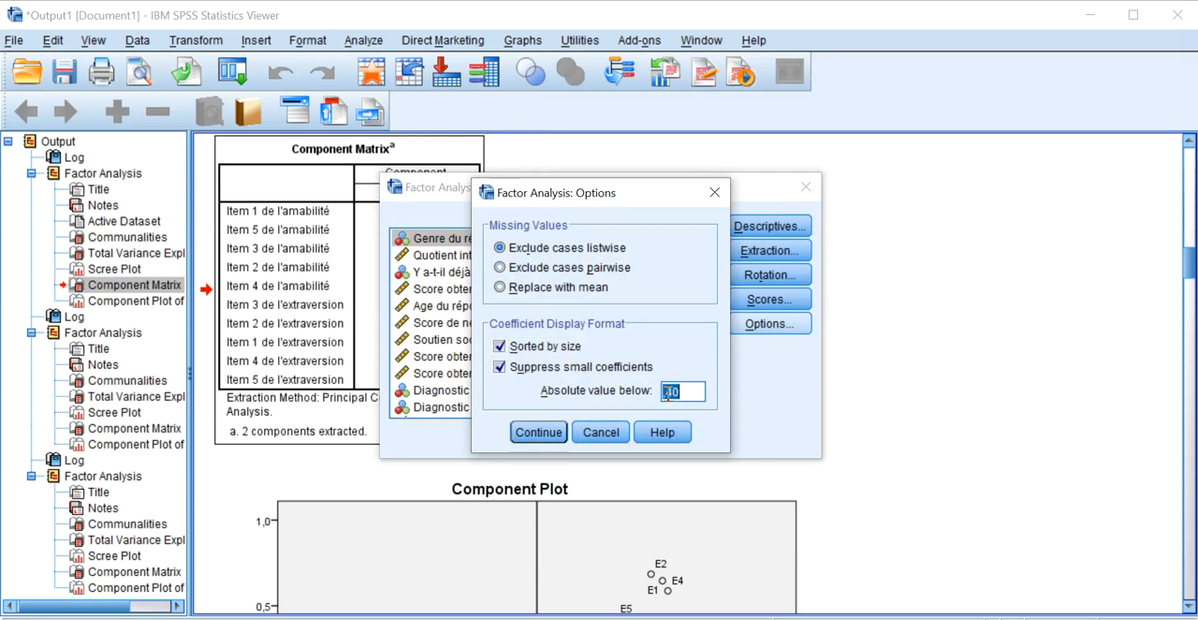
click(674, 389)
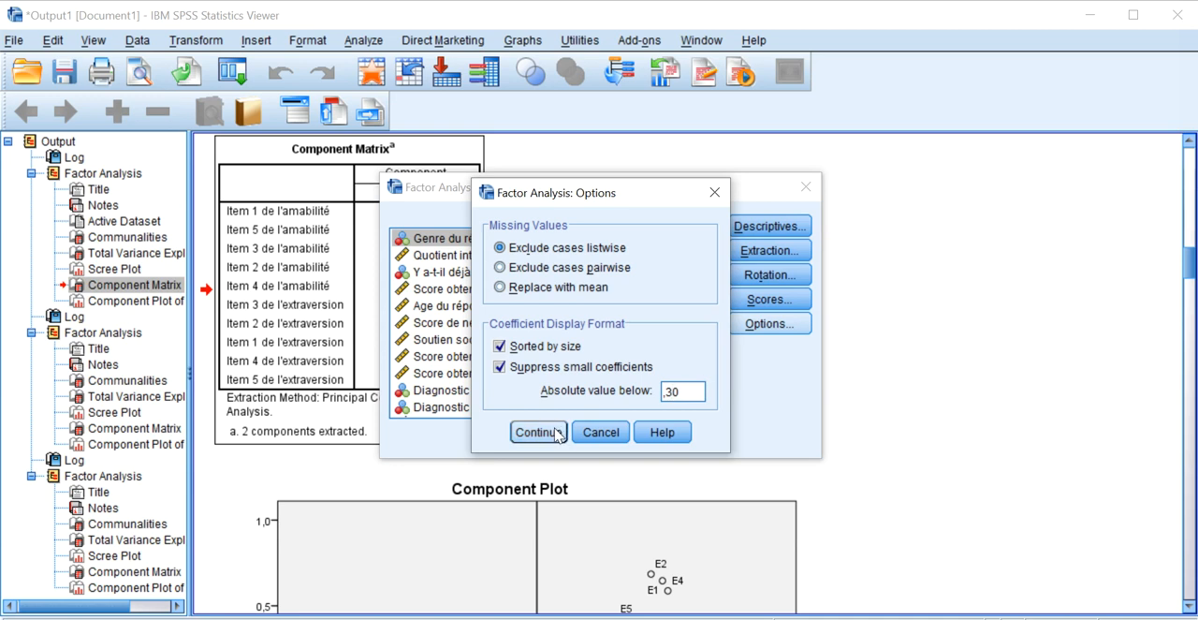
click(558, 432)
click(760, 304)
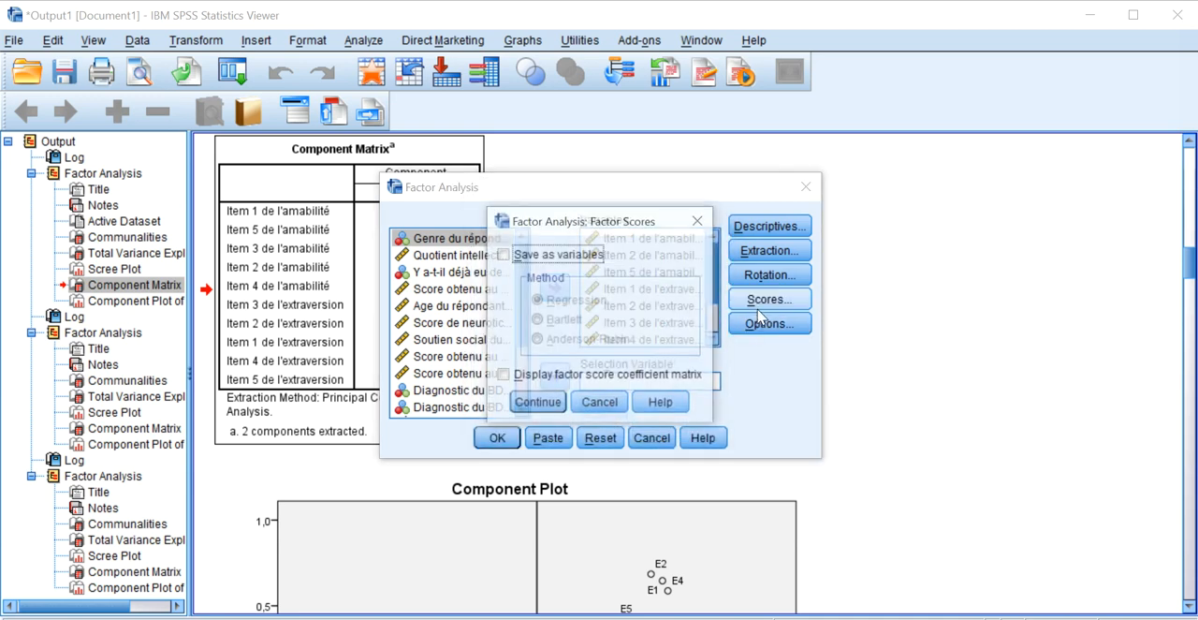
click(700, 221)
click(754, 276)
click(717, 192)
Set the extraction to a fixed number of 3 factors and rerun the factor analysis.
click(770, 250)
click(475, 359)
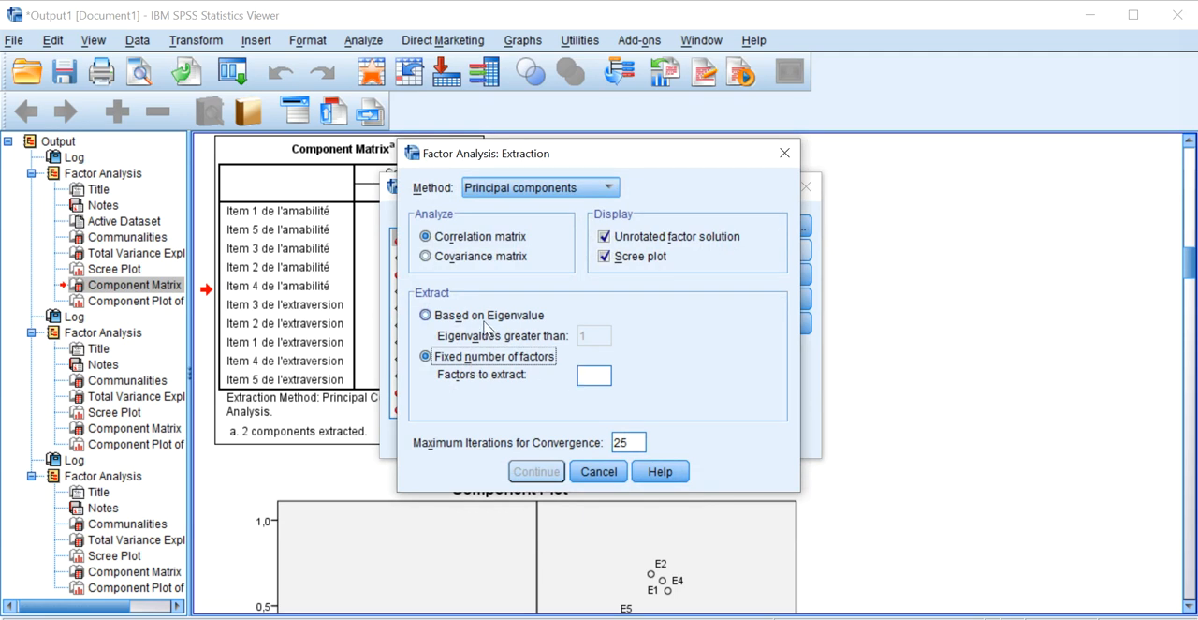
click(594, 377)
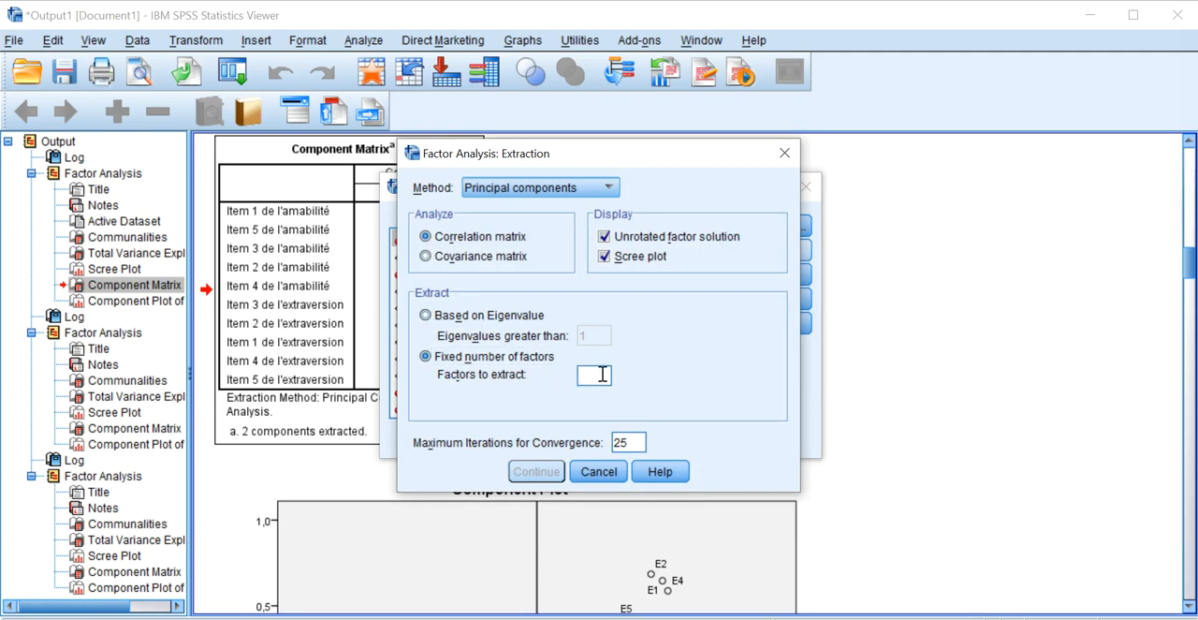
text(3)
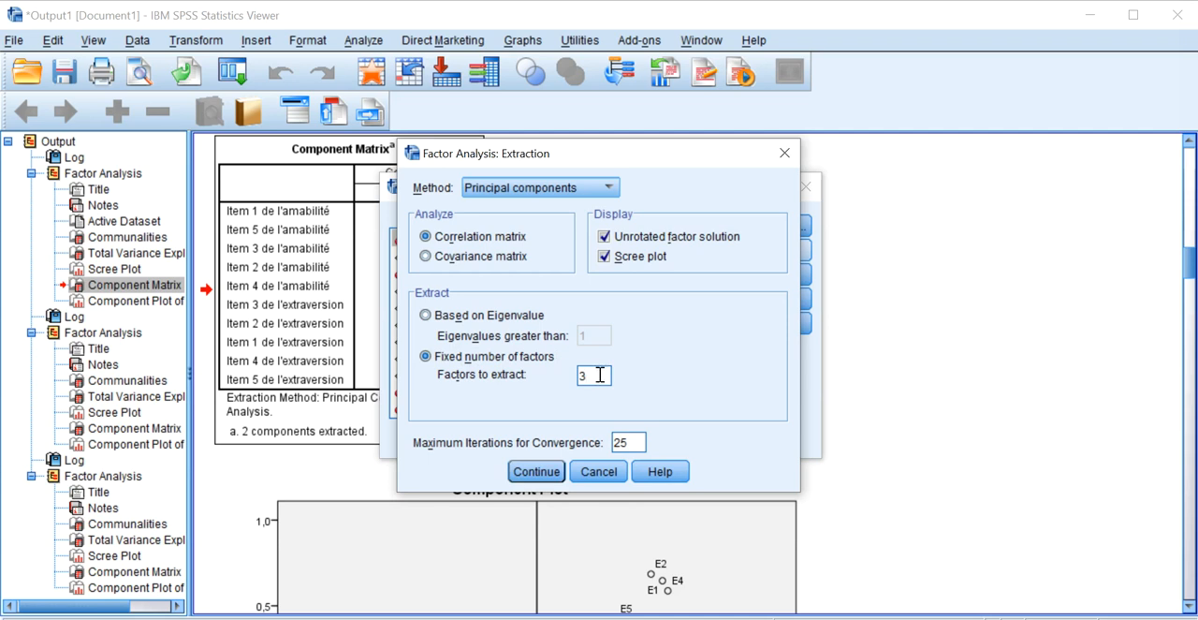
click(535, 470)
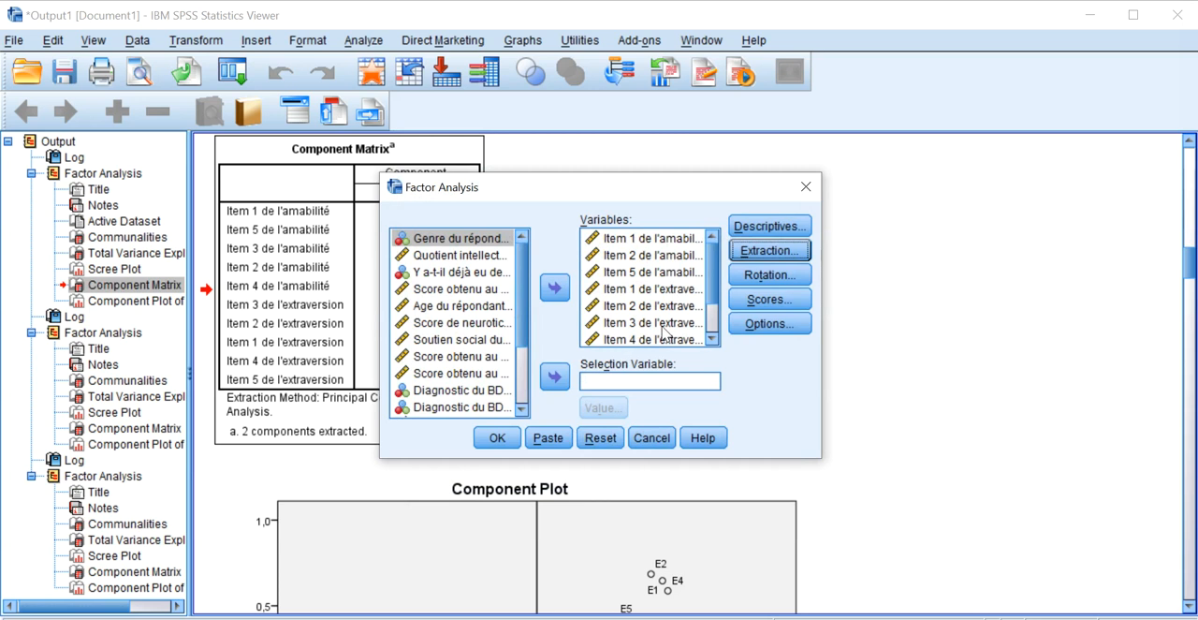
click(509, 438)
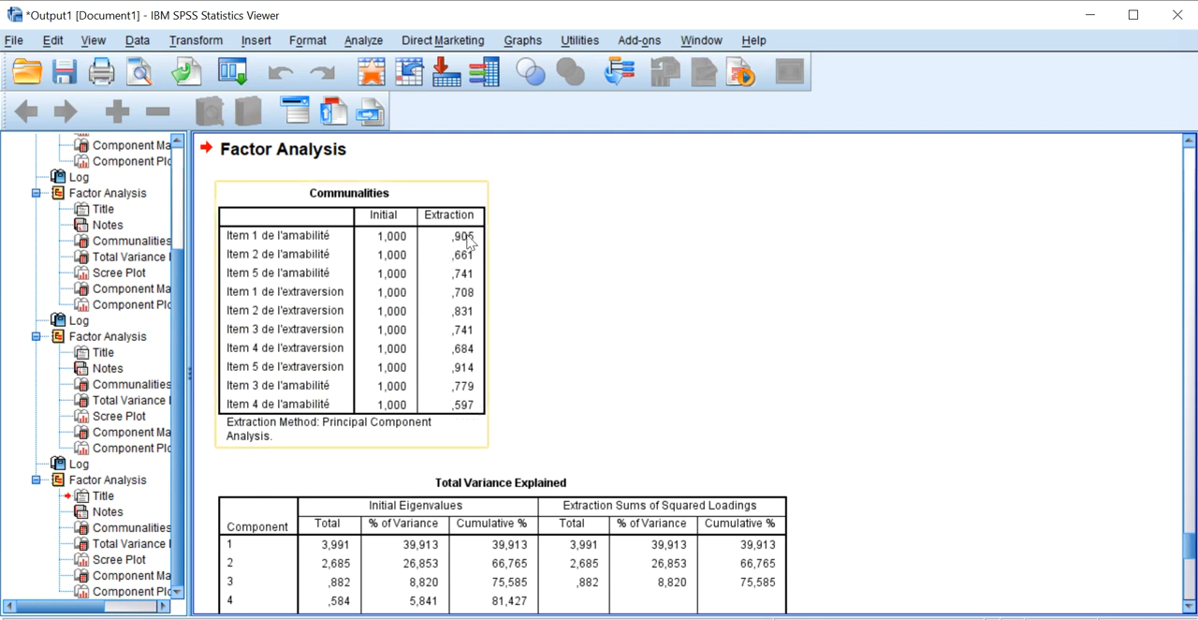
Examine the Communalities, Total Variance Explained, Scree Plot and Component Matrix of the three-factor solution.
scroll(461, 242, down, 15)
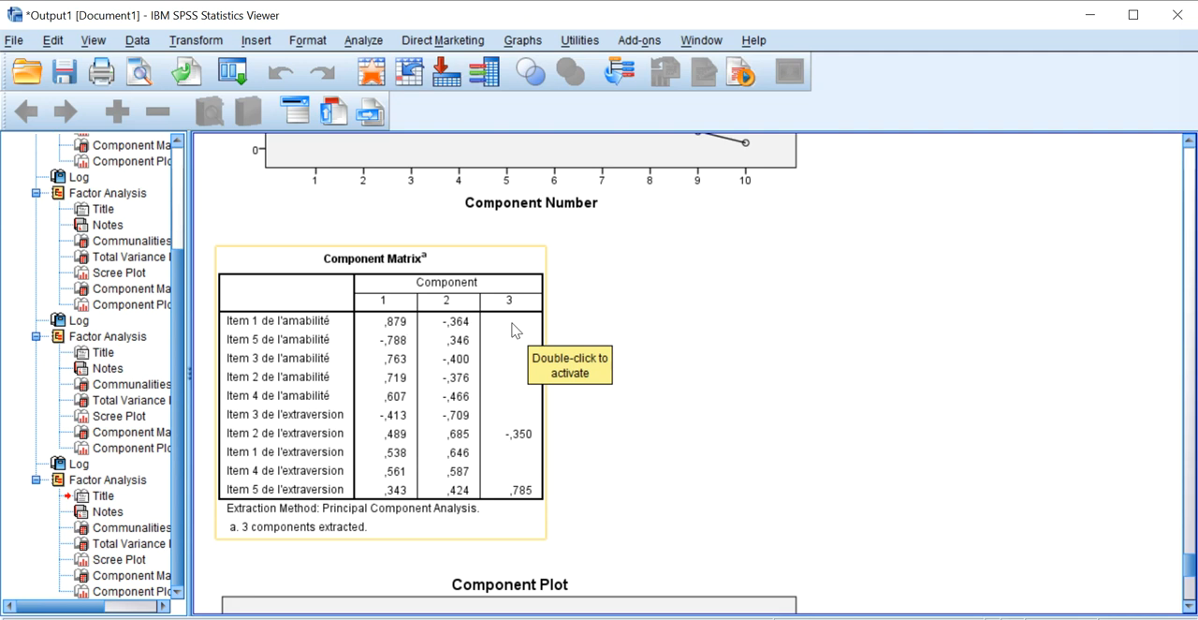
scroll(513, 330, up, 10)
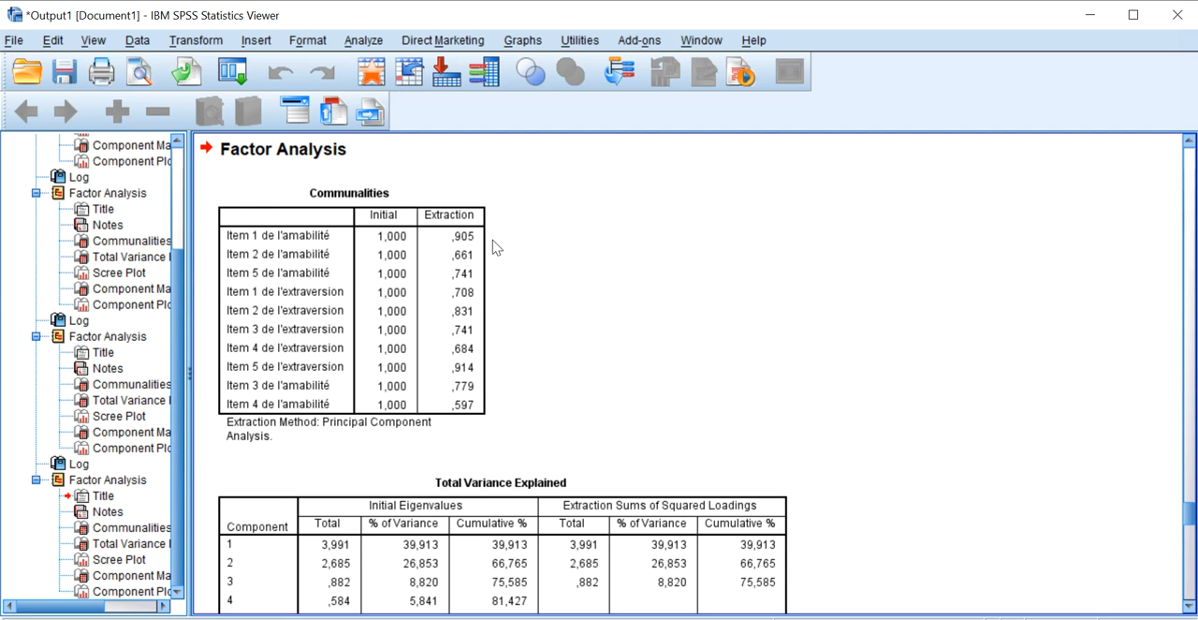
scroll(499, 249, down, 12)
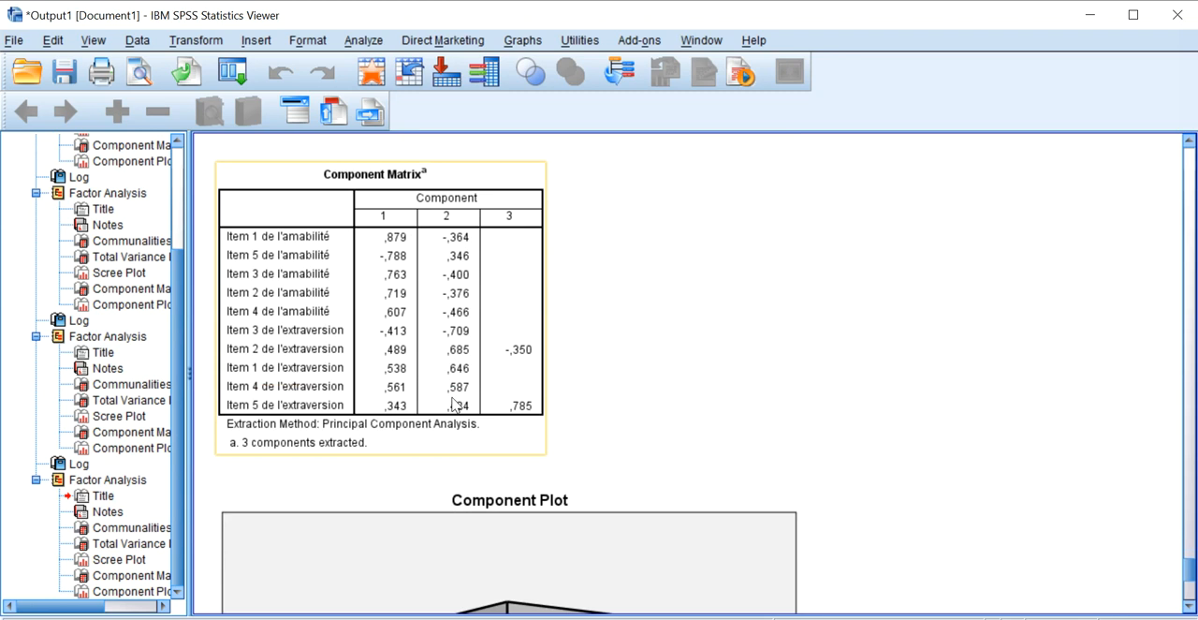
scroll(459, 365, up, 6)
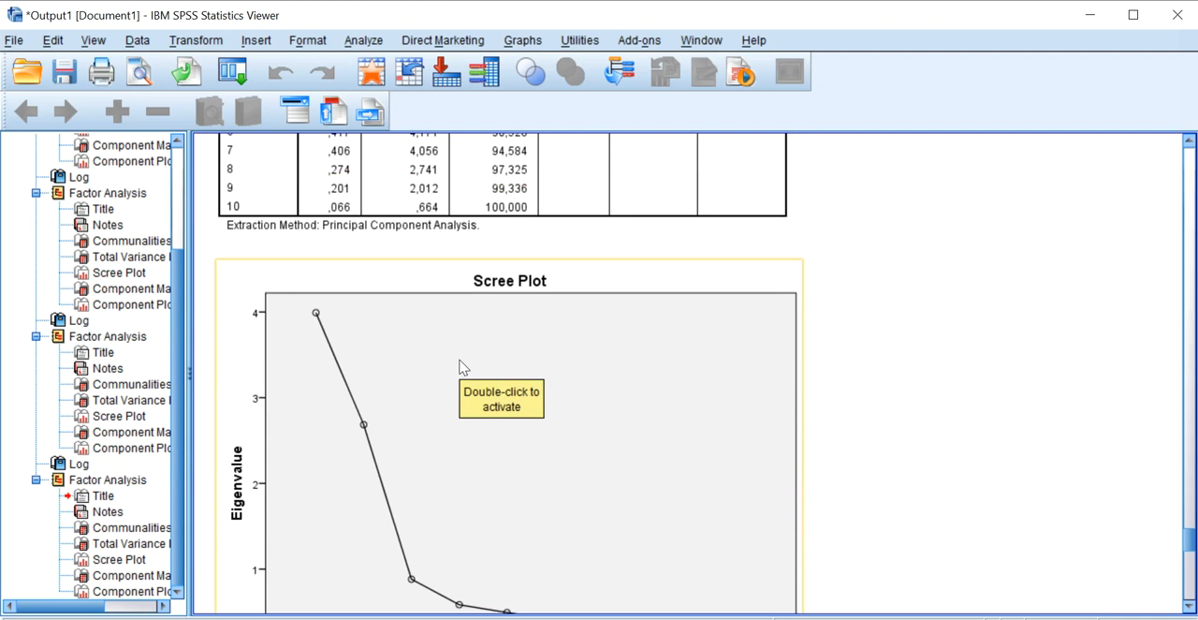
scroll(460, 366, up, 3)
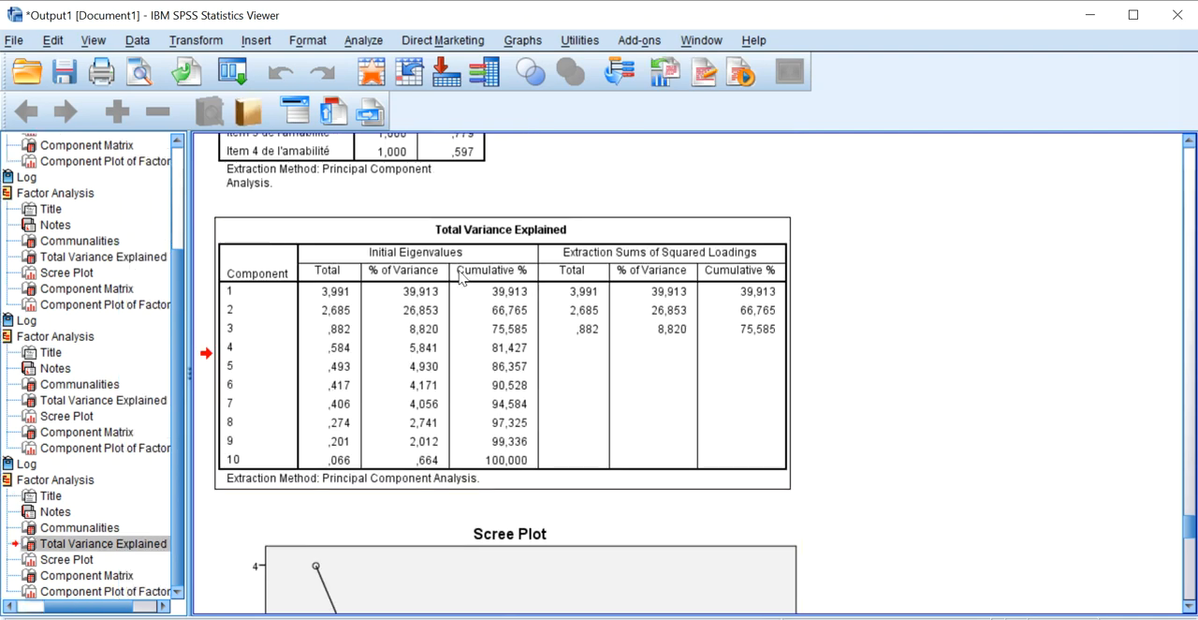
scroll(460, 277, up, 4)
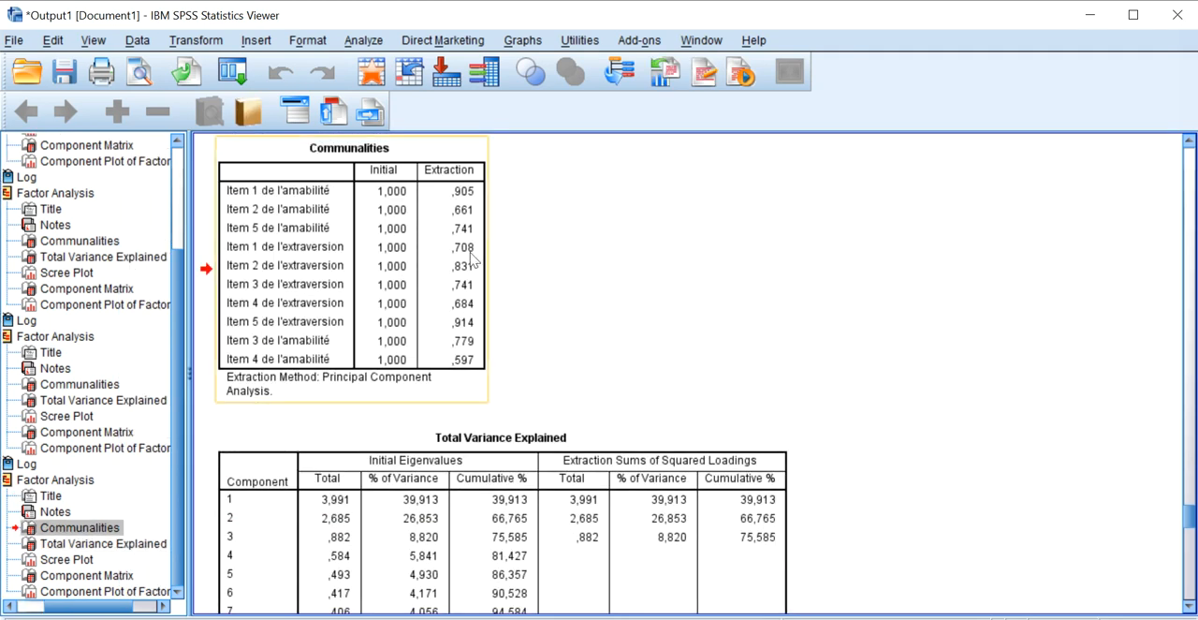
scroll(468, 356, down, 3)
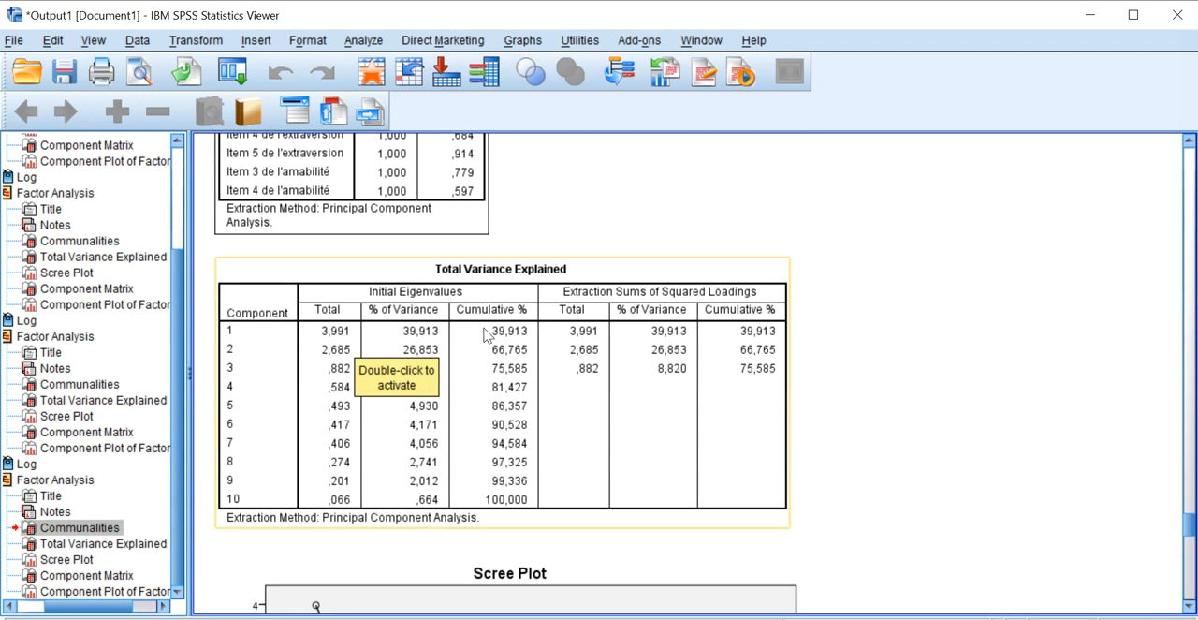
scroll(394, 389, down, 3)
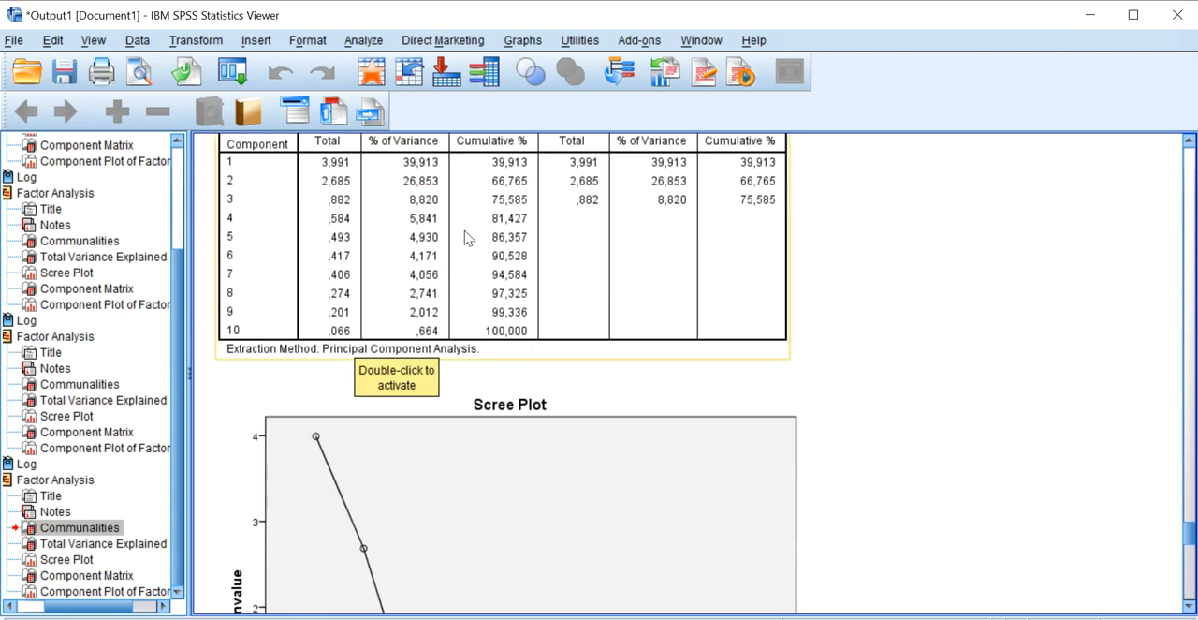
scroll(505, 248, down, 4)
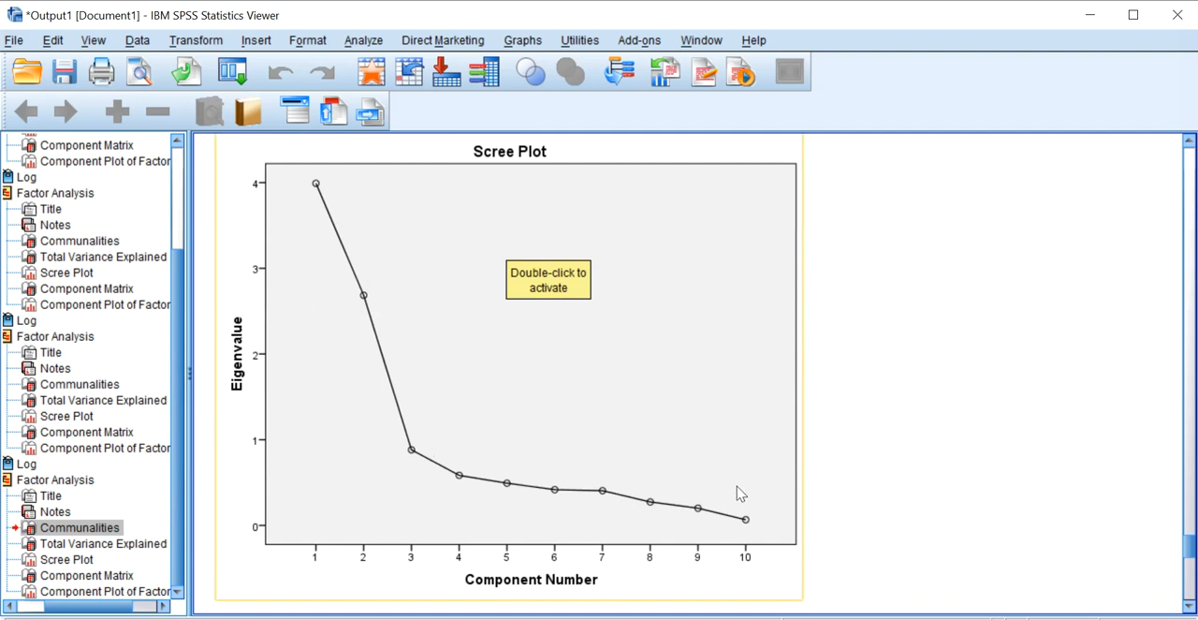
scroll(870, 403, down, 5)
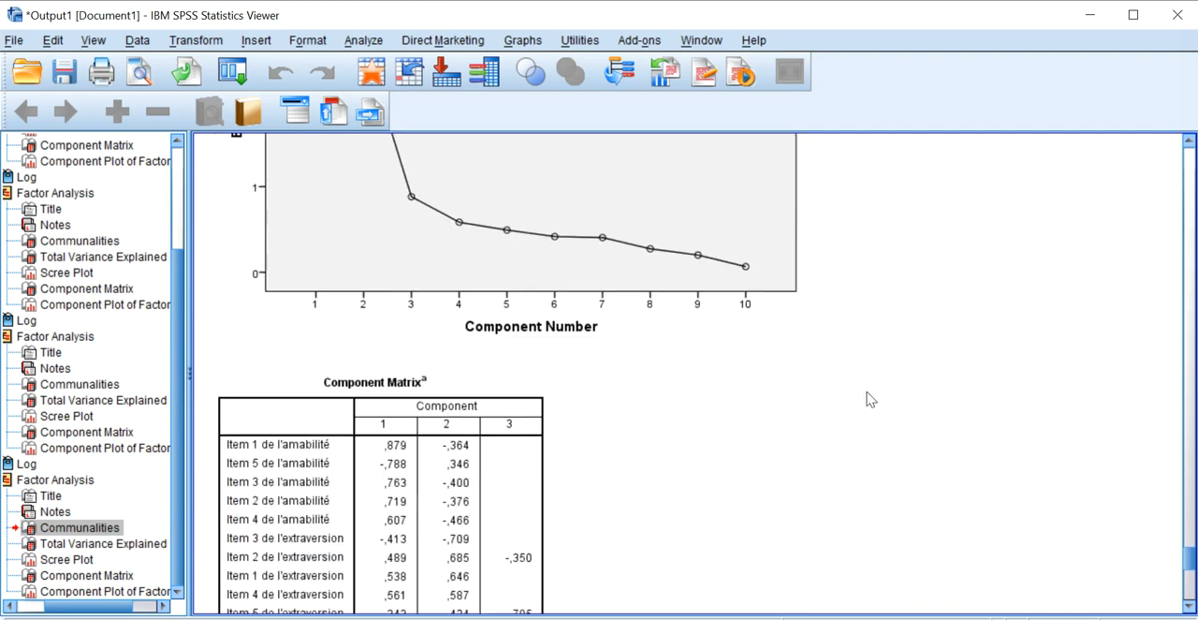
scroll(866, 396, down, 3)
click(516, 319)
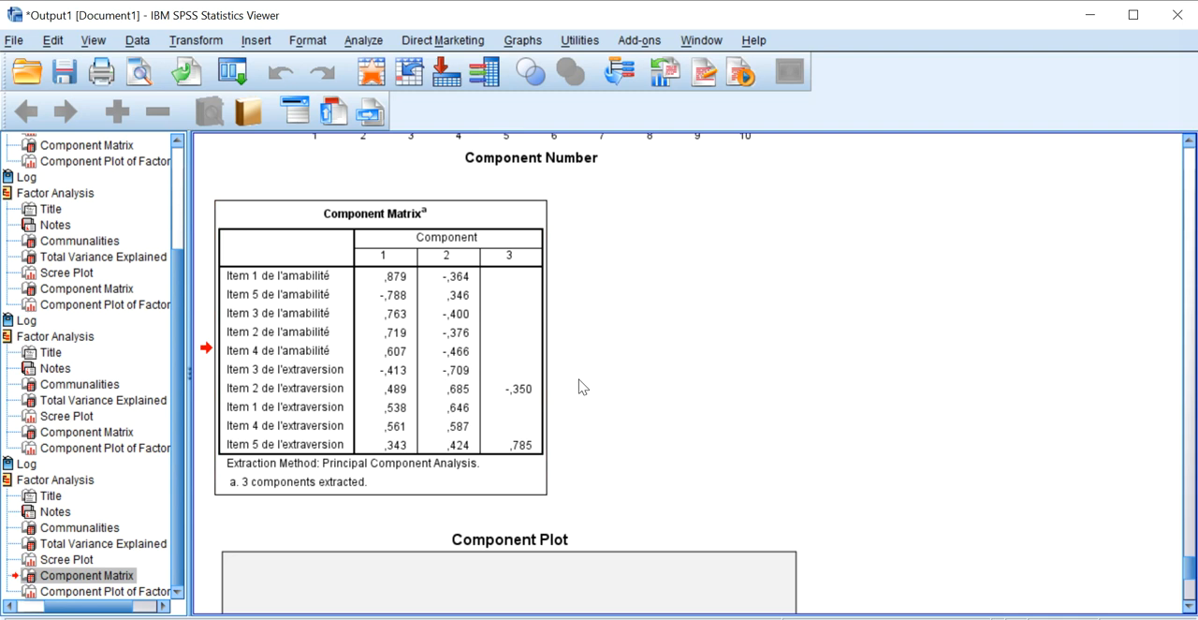
Compare the communality of item 5 of extraversion with its component 3 loading, and inspect the three-dimensional Component Plot.
scroll(521, 396, up, 10)
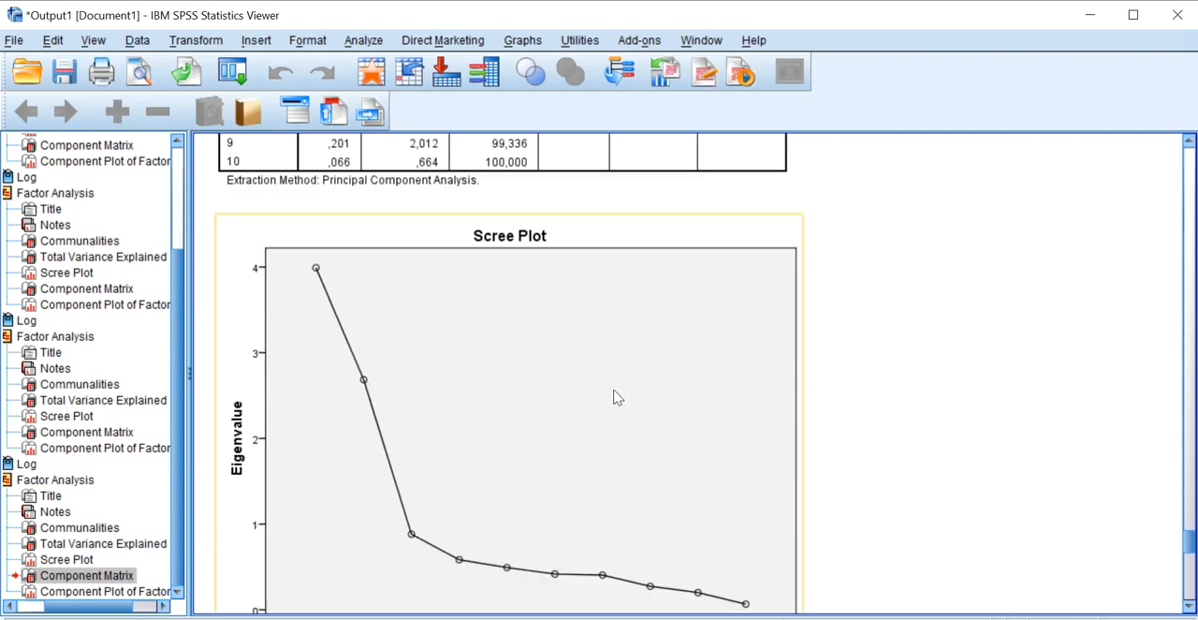
scroll(549, 346, up, 2)
click(465, 391)
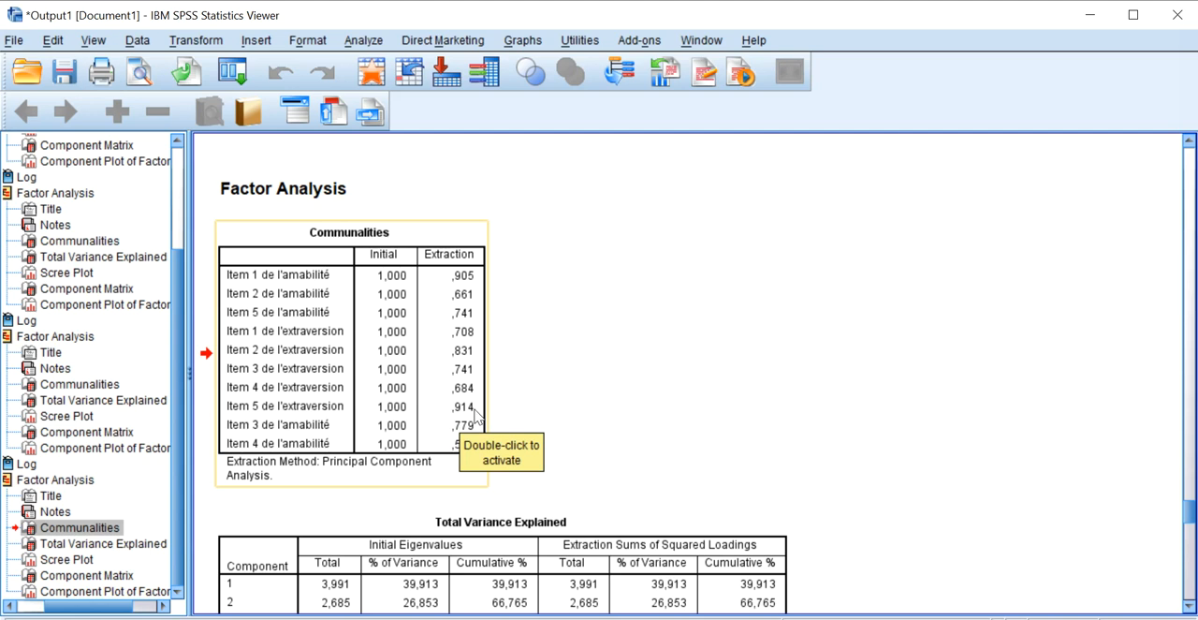
scroll(526, 412, down, 10)
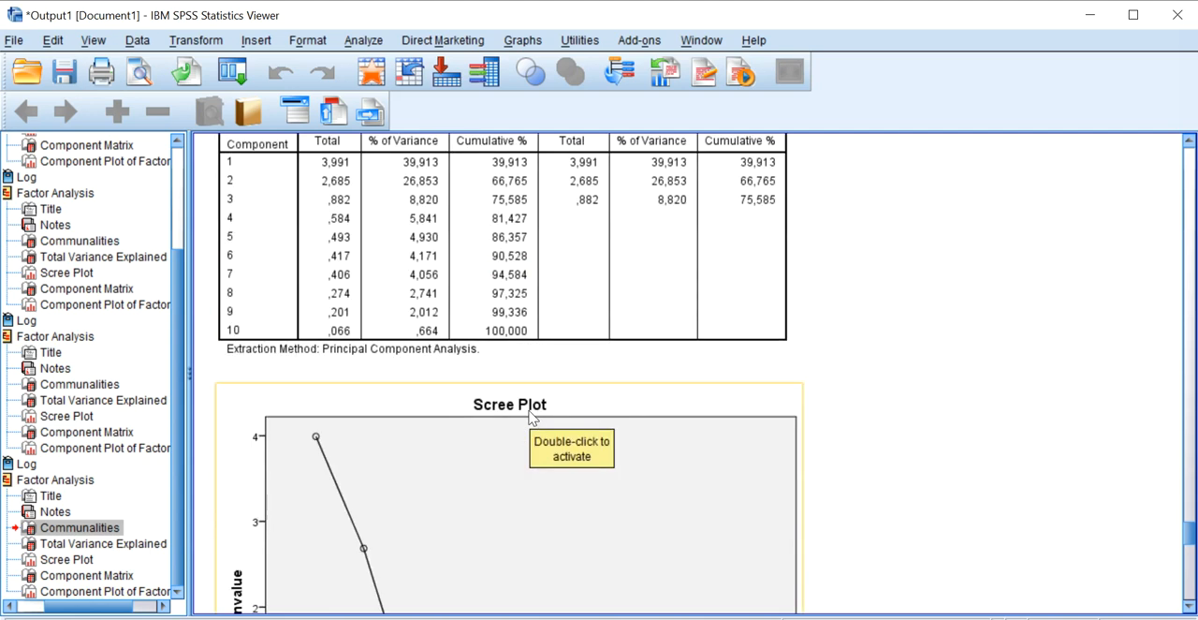
click(530, 535)
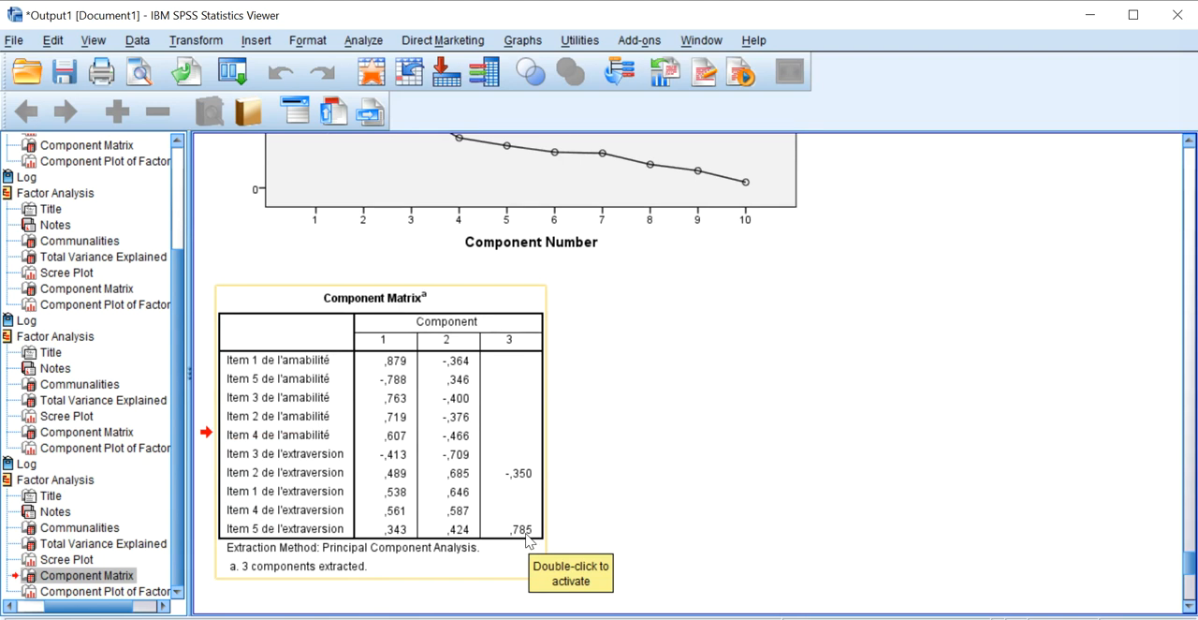
scroll(608, 450, down, 5)
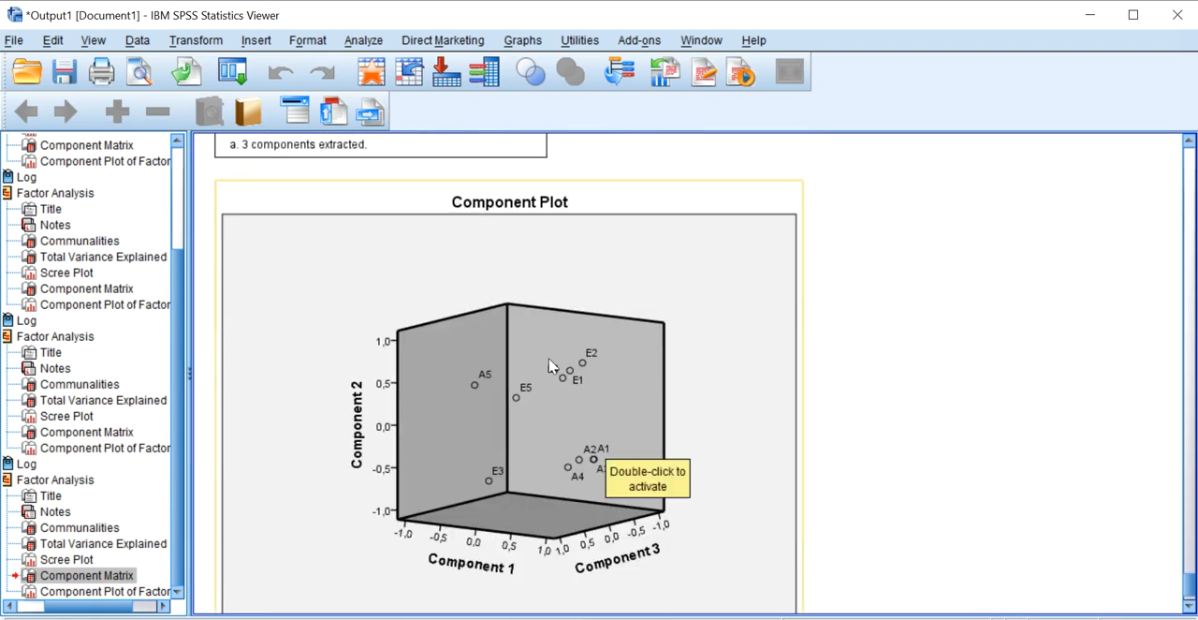
click(599, 386)
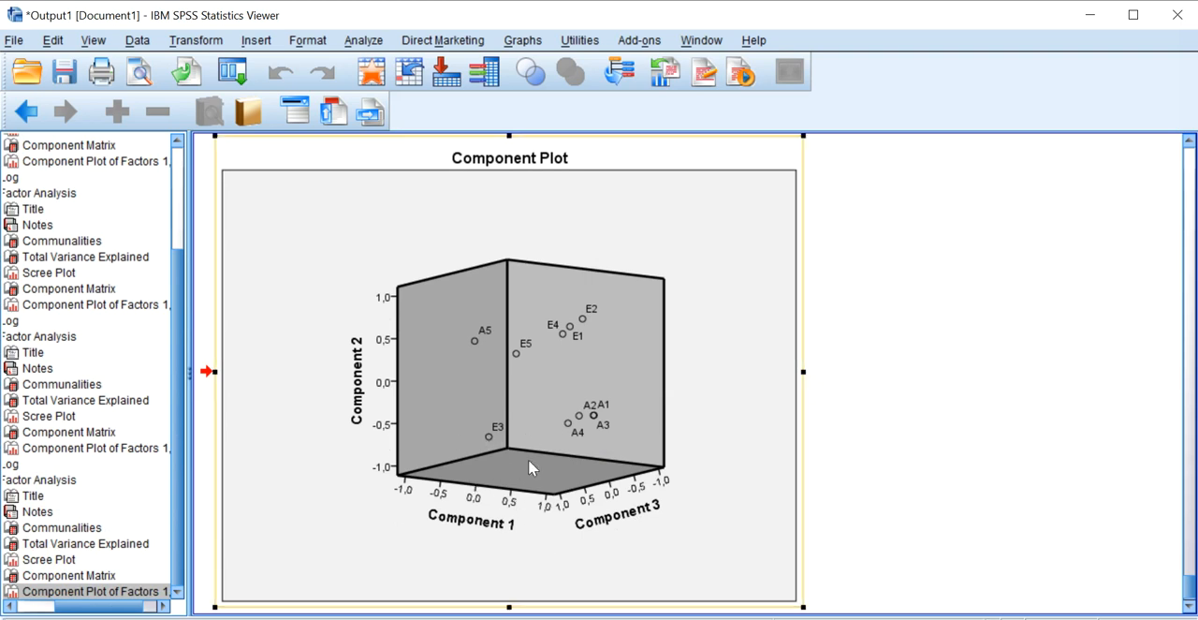
scroll(524, 432, down, 1)
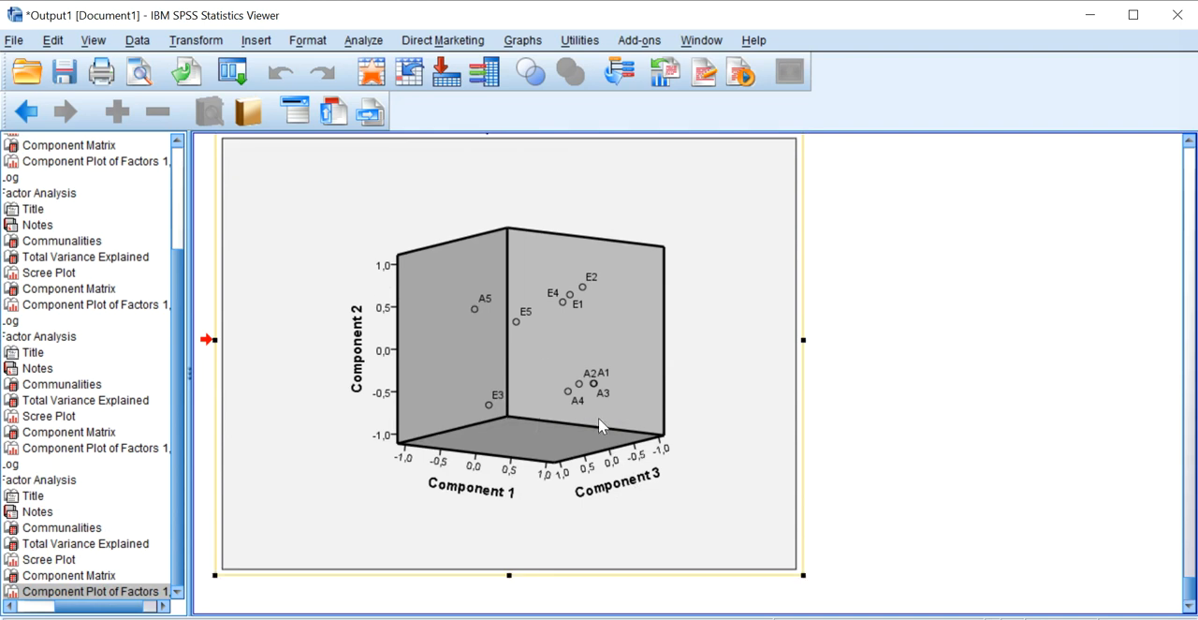
Review the three-factor output from the Component Matrix back to the Communalities, and recheck the item loadings on each component.
scroll(588, 416, up, 5)
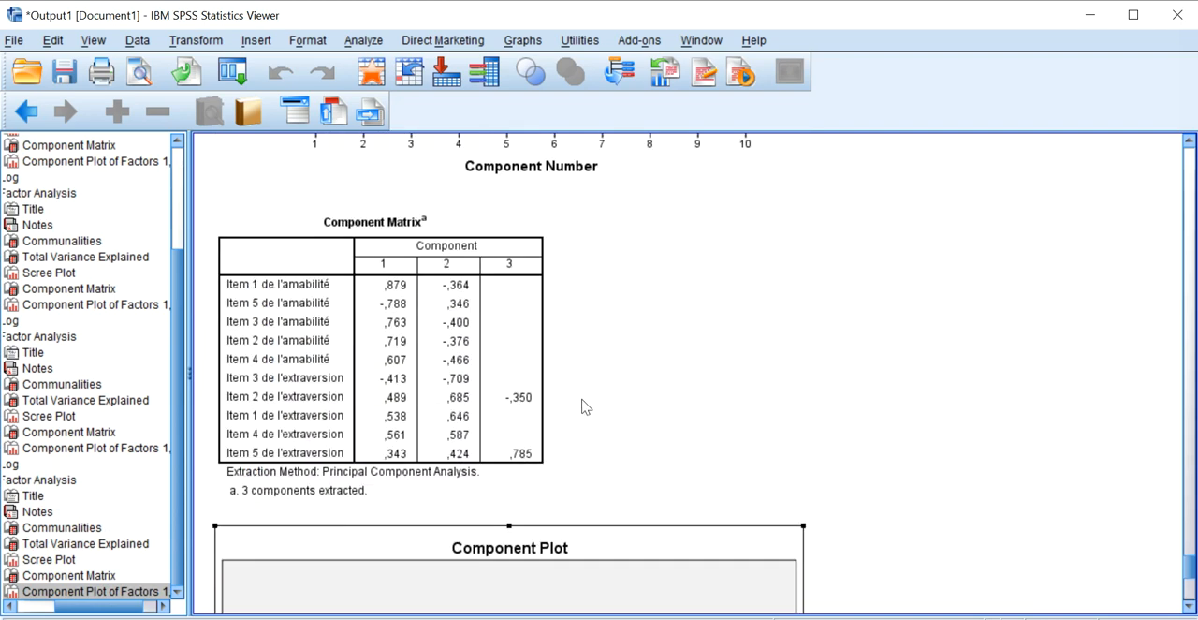
scroll(586, 407, up, 6)
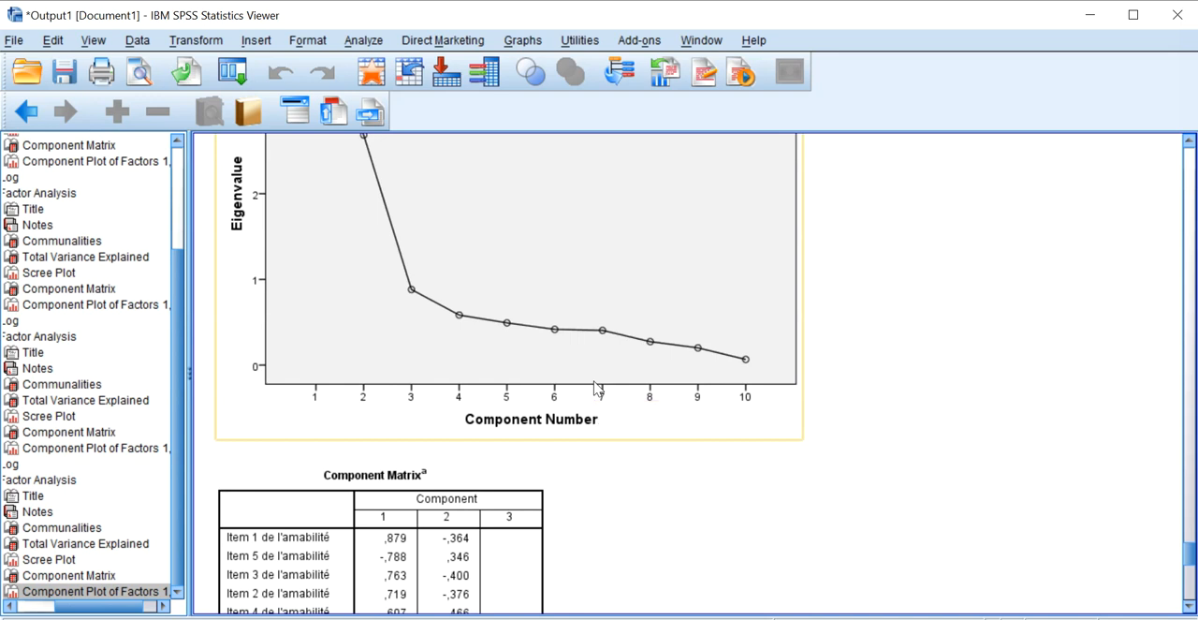
scroll(581, 379, up, 4)
scroll(581, 378, up, 10)
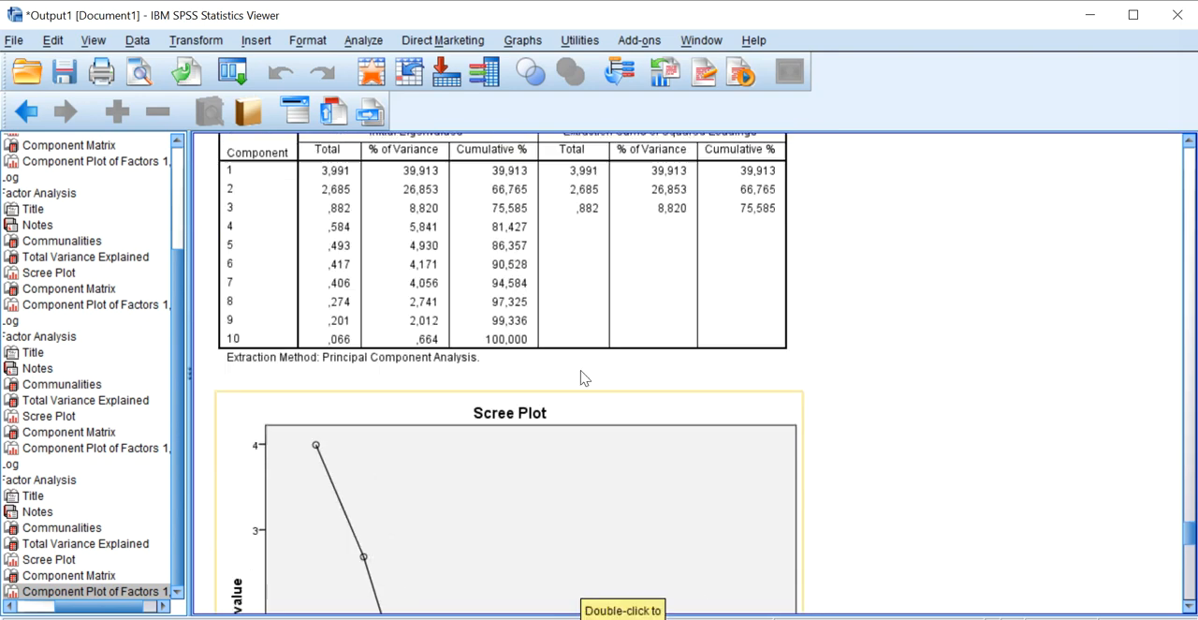
scroll(511, 240, up, 8)
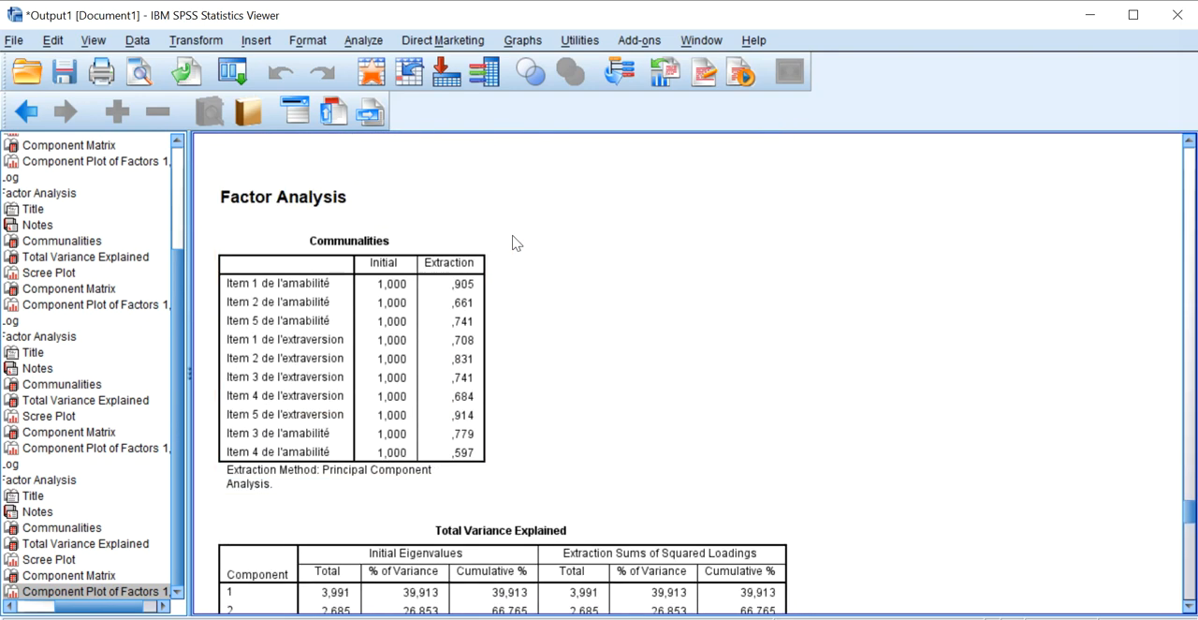
scroll(599, 262, down, 20)
scroll(409, 284, down, 6)
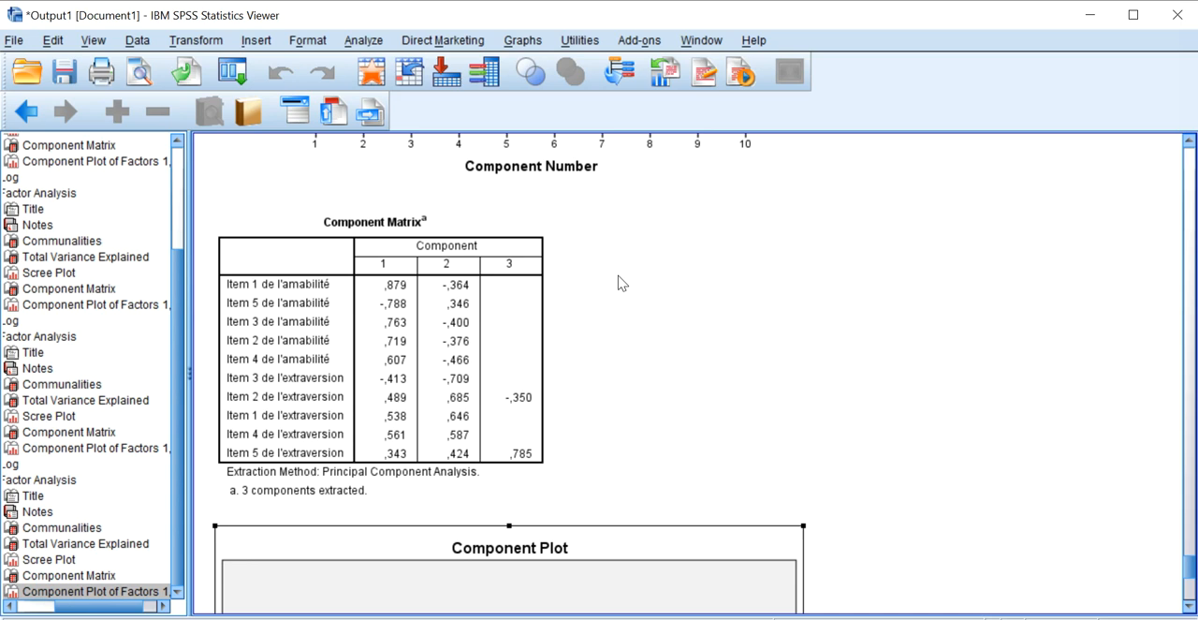
click(564, 263)
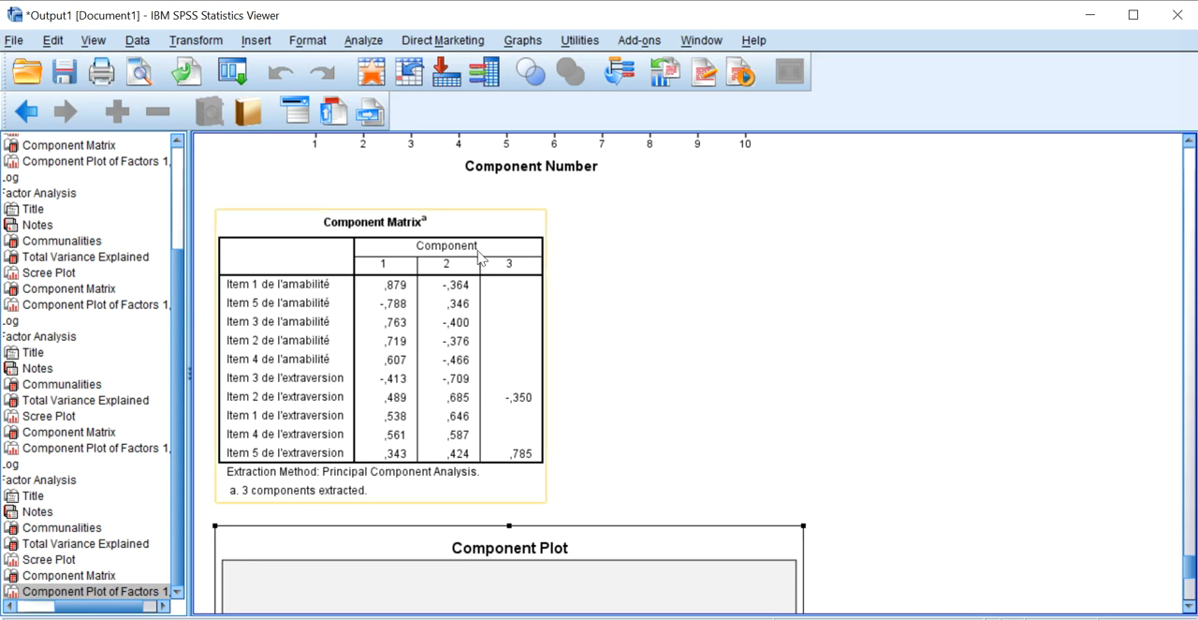